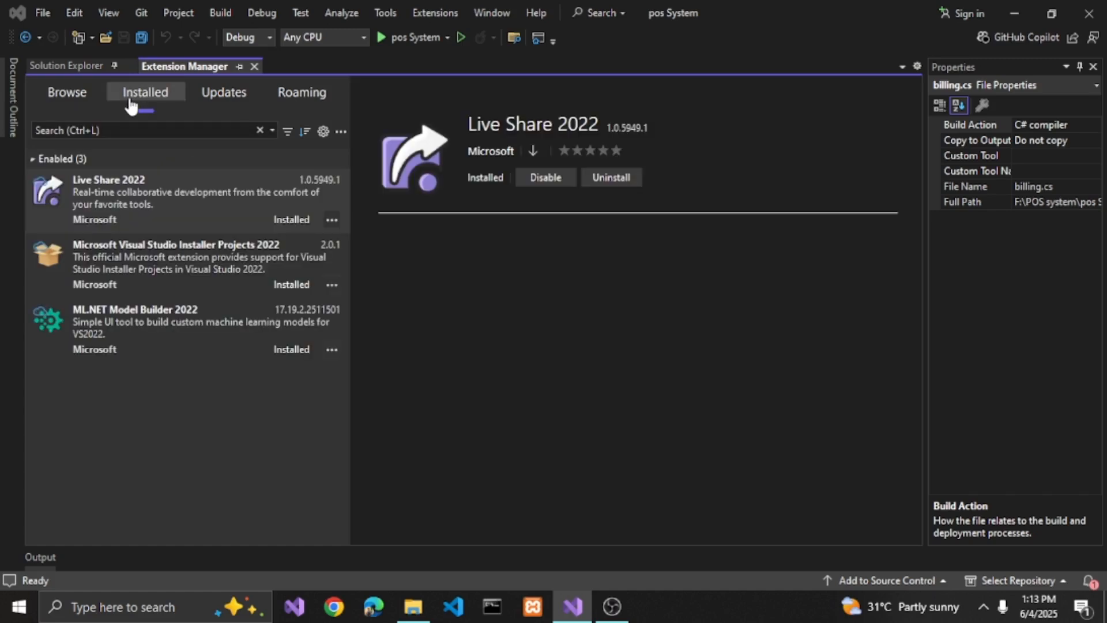
- Review the details of the installed Microsoft Visual Studio Installer Projects 2022 extension and close the Extension Manager
left_click(270, 254)
left_click(279, 209)
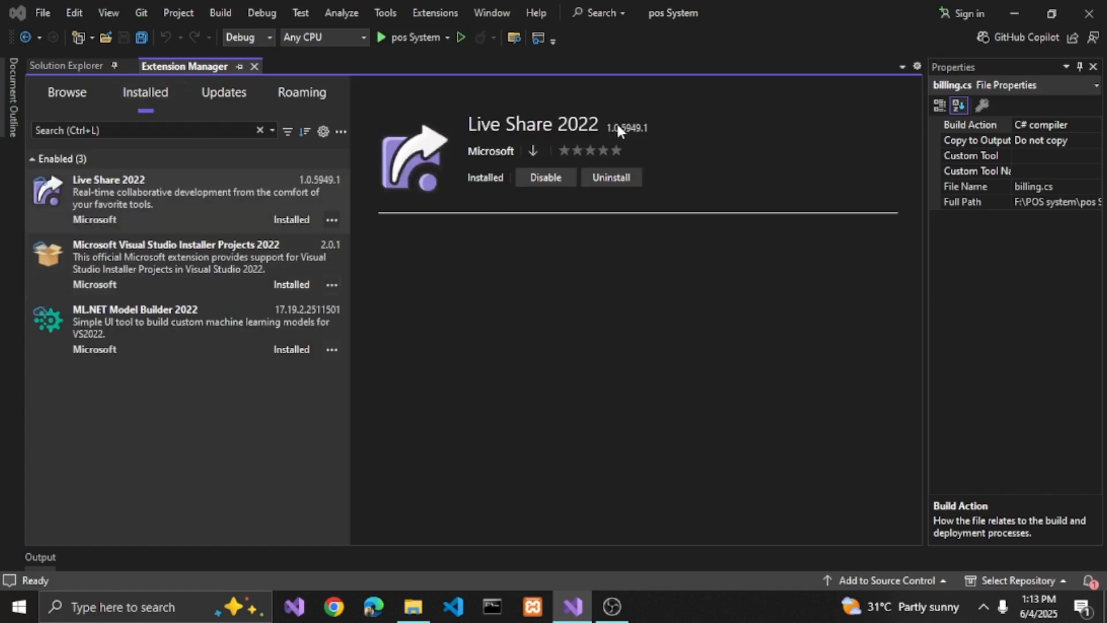
left_click(88, 264)
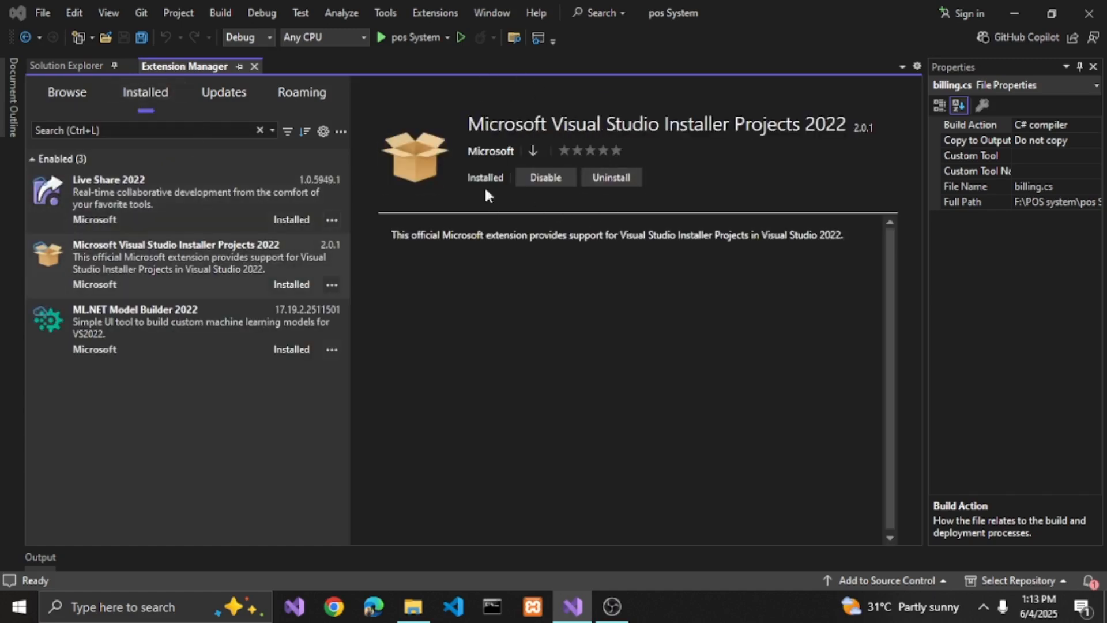
left_click(253, 66)
- Start adding a new project to the pos System solution, using the Setup Project template
scroll(87, 227, "down", 3)
scroll(80, 191, "up", 3)
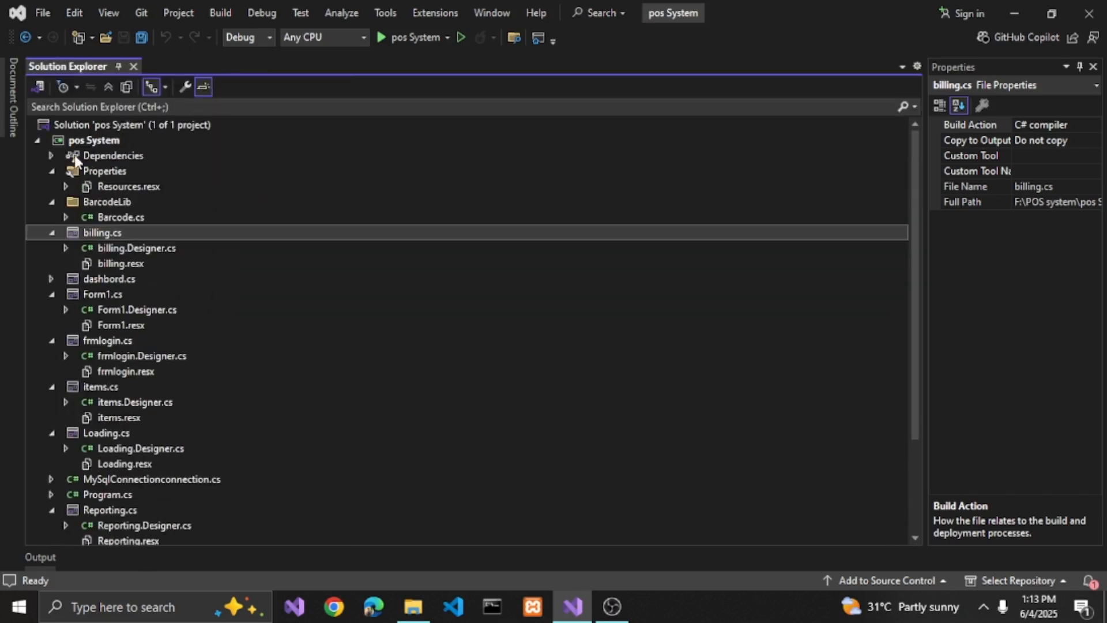
left_click(78, 125)
right_click(78, 130)
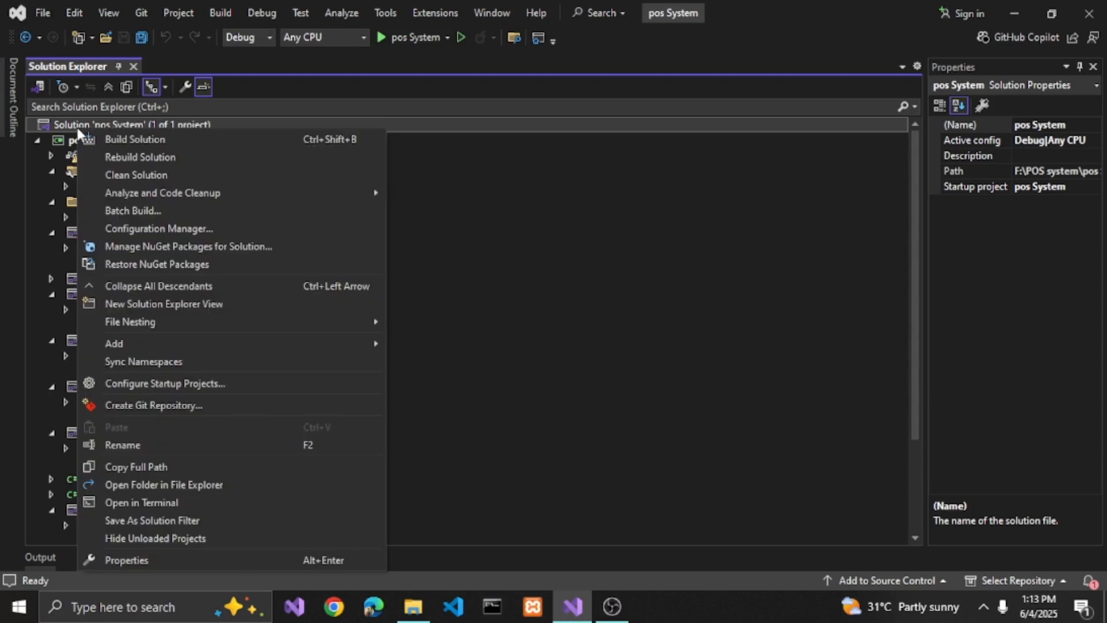
mouse_move(134, 344)
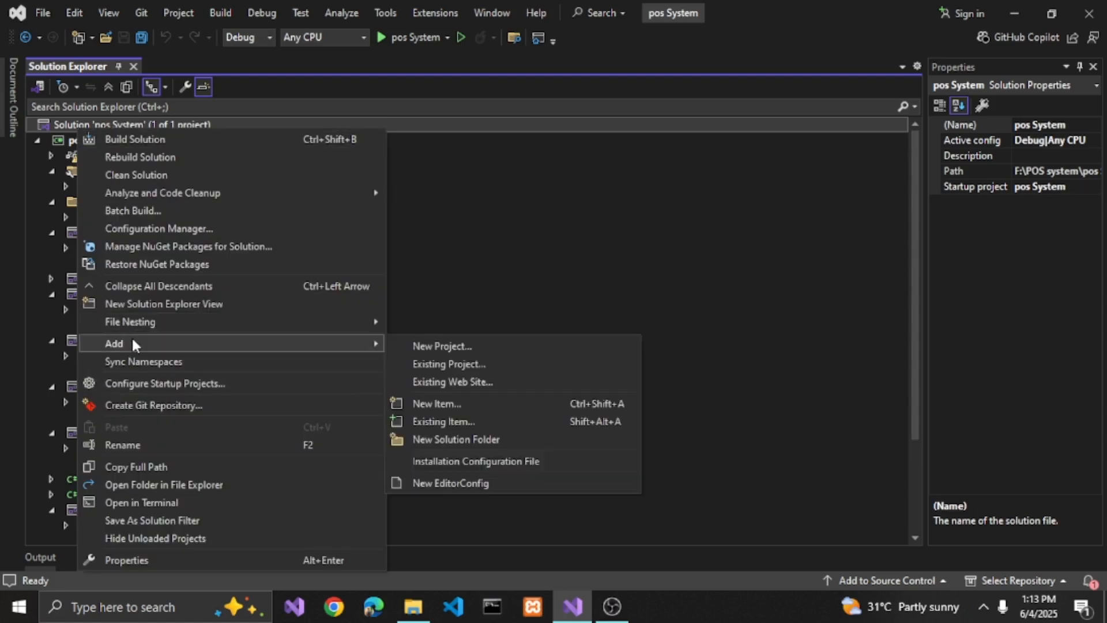
left_click(430, 346)
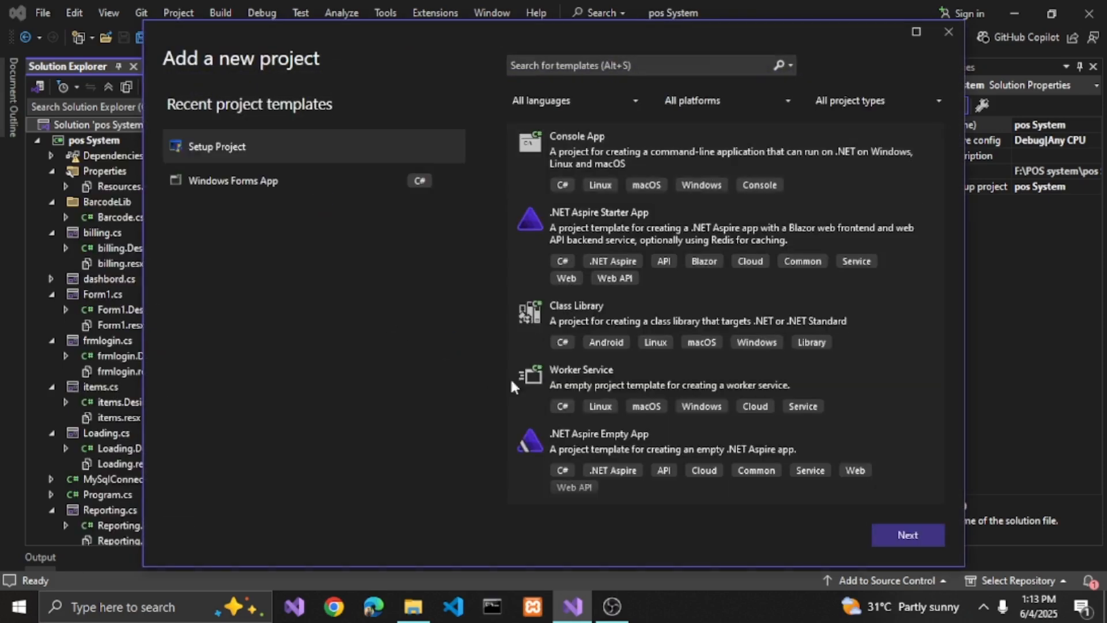
left_click(208, 152)
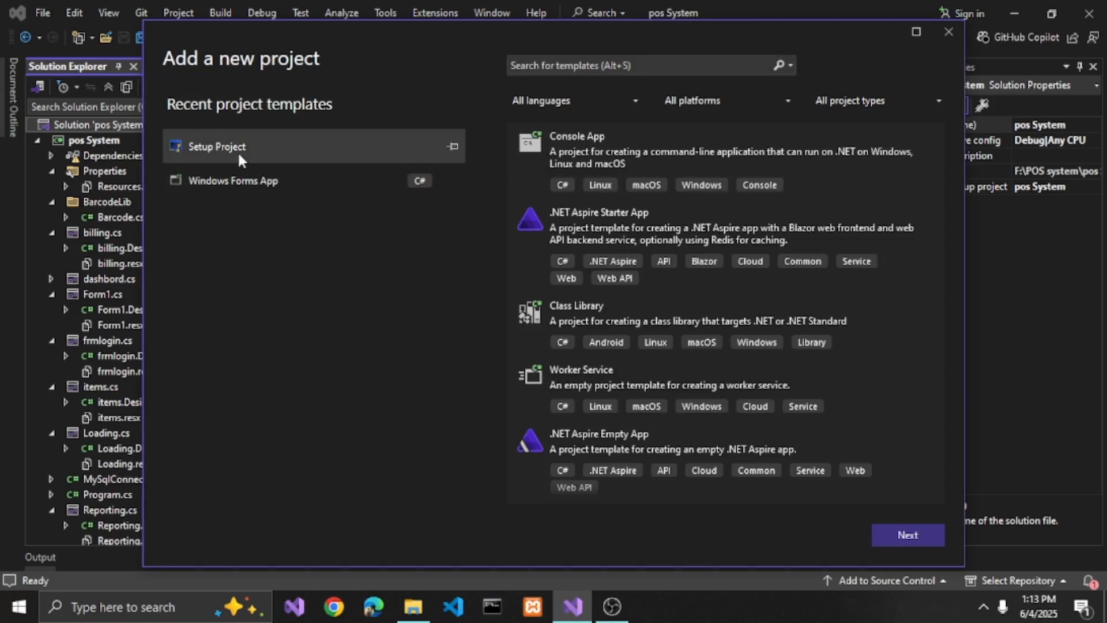
left_click(907, 534)
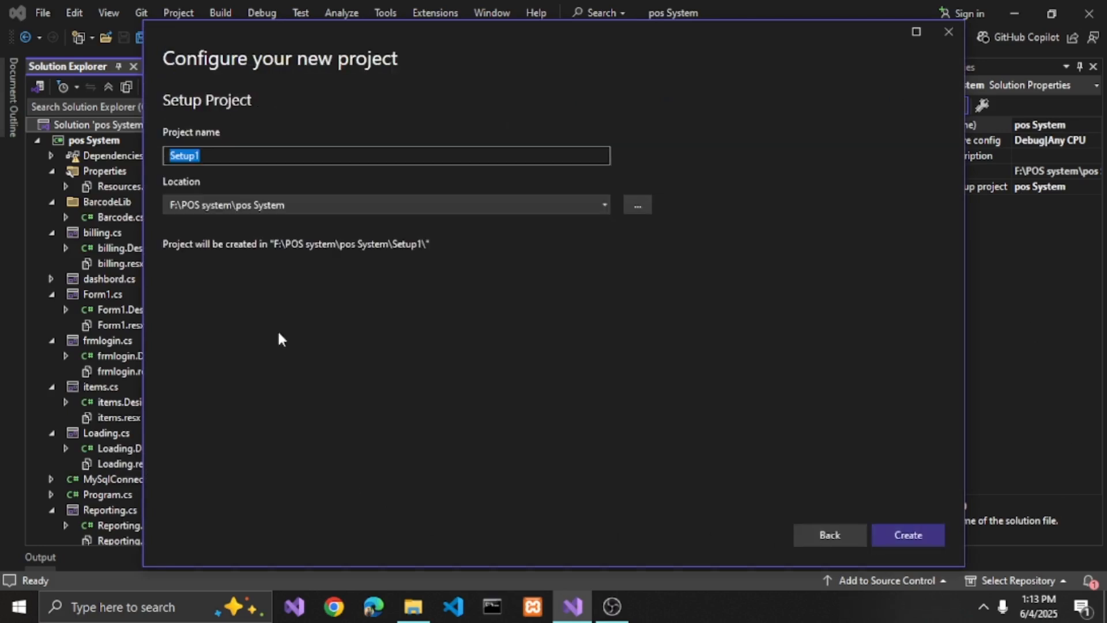
- Create the setup project with the name Setup1 in F:\POS system\pos System
left_click(206, 156)
type(".12")
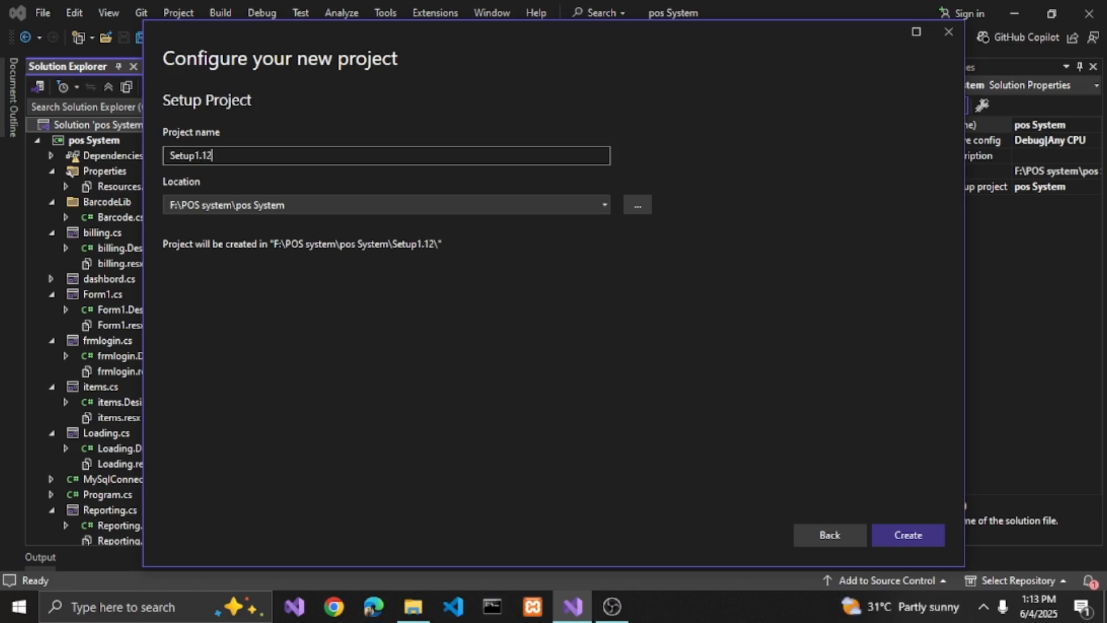
key("BackSpace")
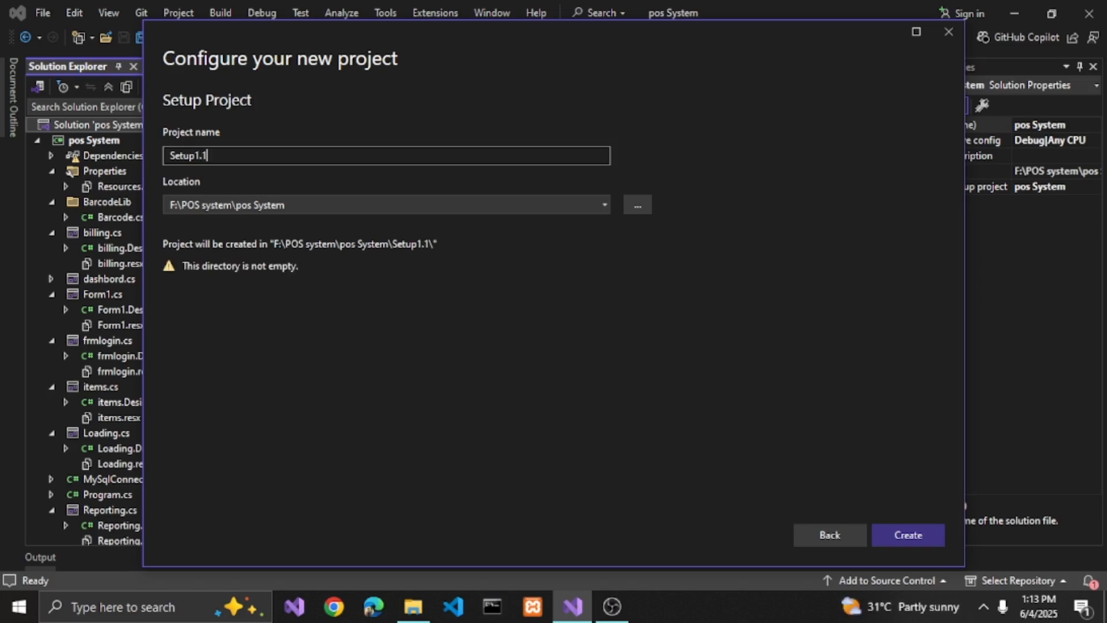
key("BackSpace")
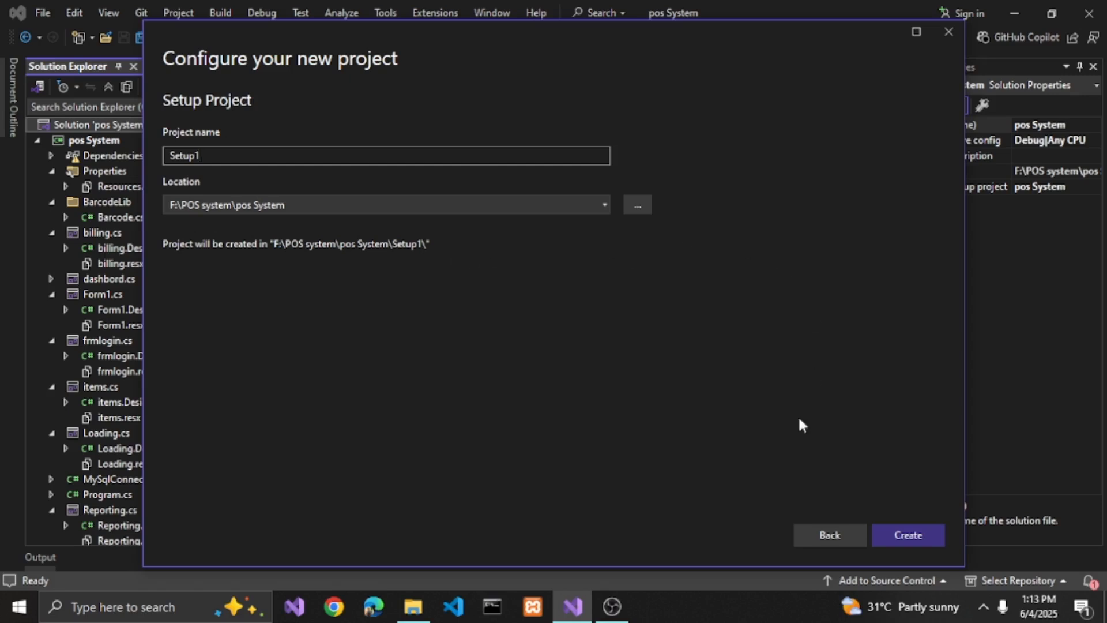
left_click(900, 537)
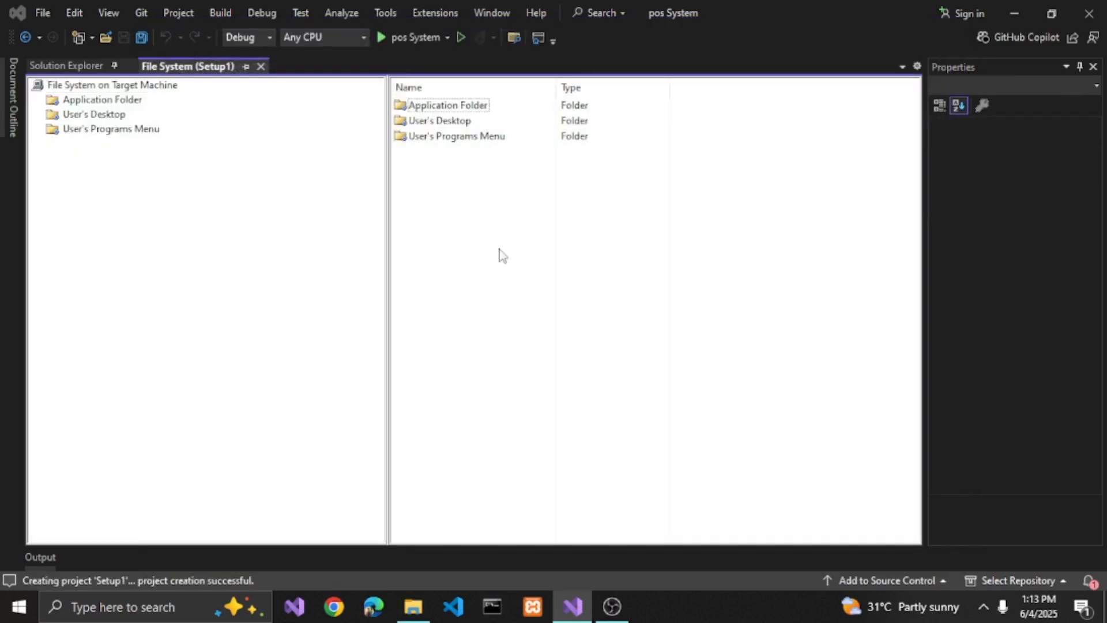
- Add the Publish Items output of the pos System project to the setup's Application Folder
left_click(90, 101)
left_click(83, 118)
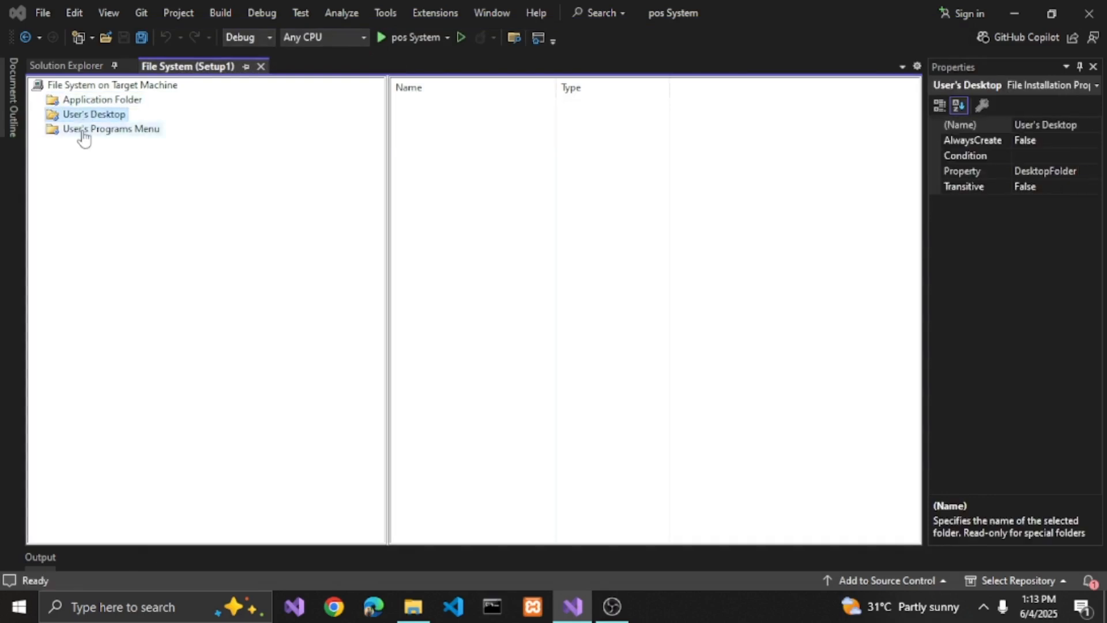
left_click(81, 133)
left_click(87, 106)
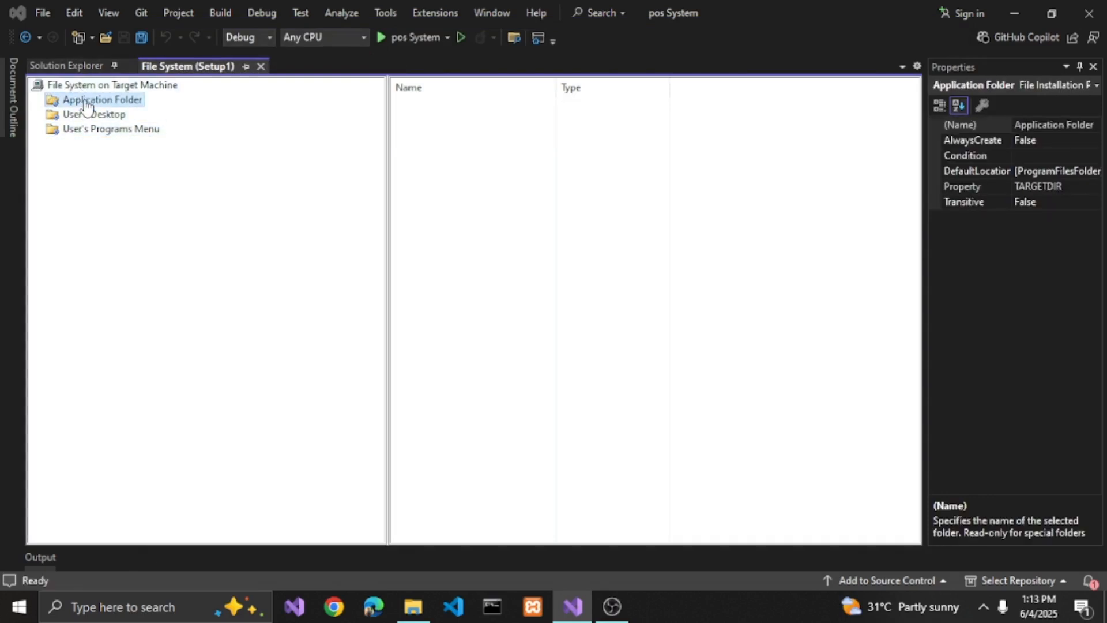
right_click(466, 136)
mouse_move(616, 141)
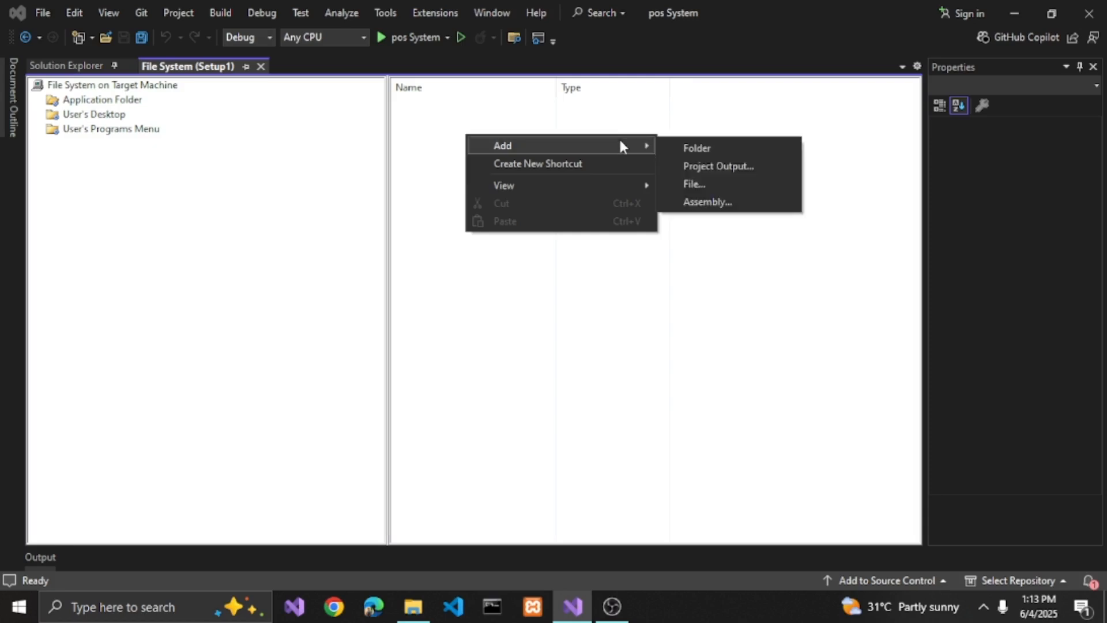
left_click(694, 165)
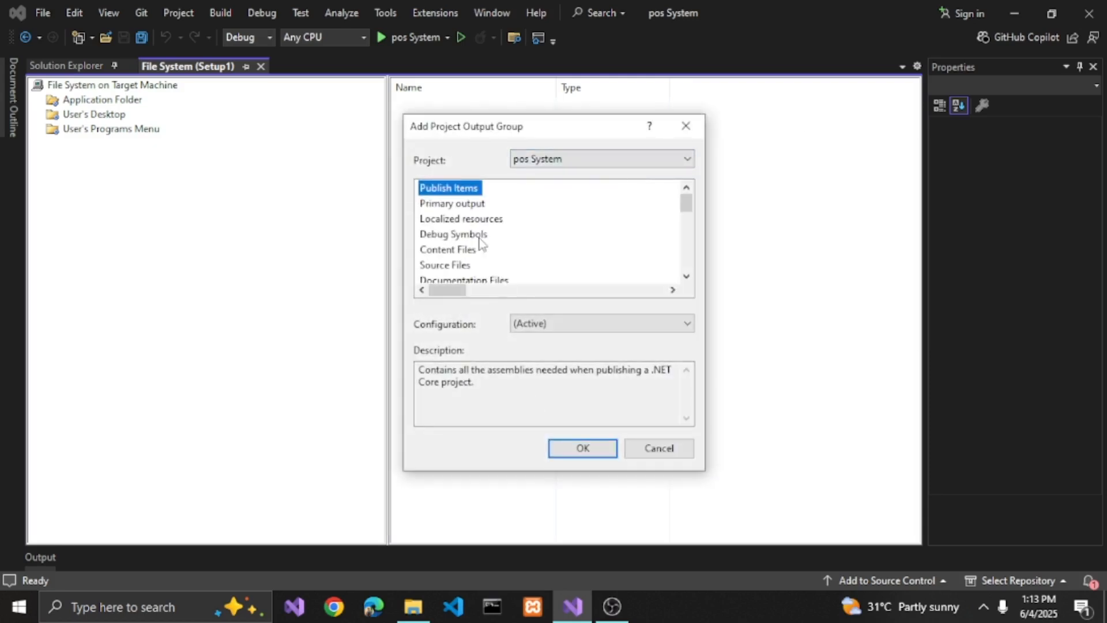
left_click(583, 449)
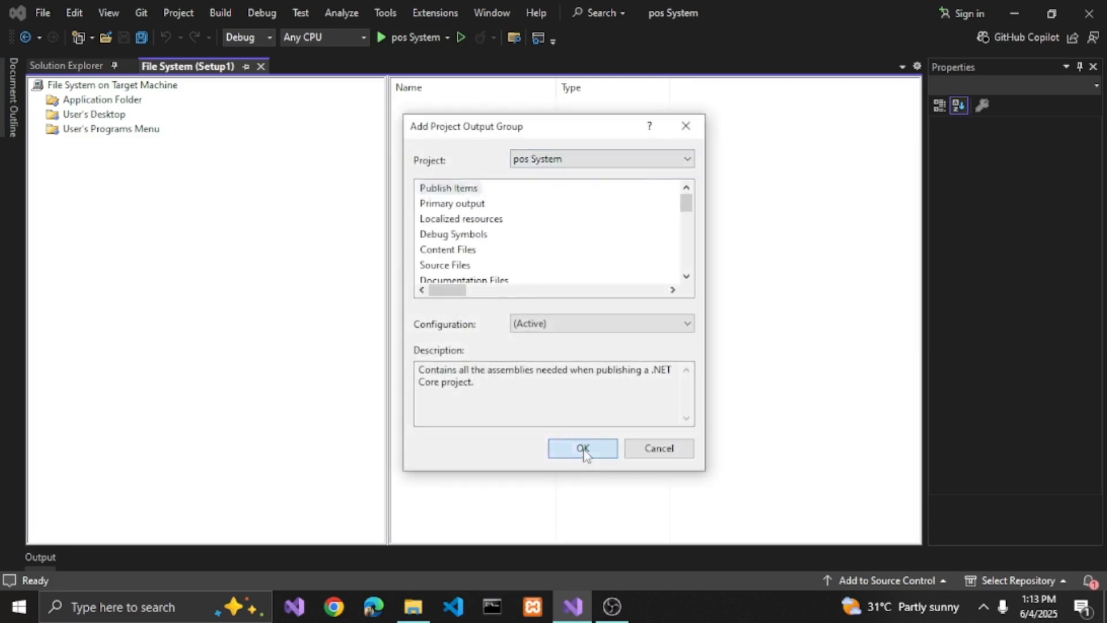
- Add the icon file pos.ico from the pos folder on the Desktop to the Application Folder
right_click(449, 139)
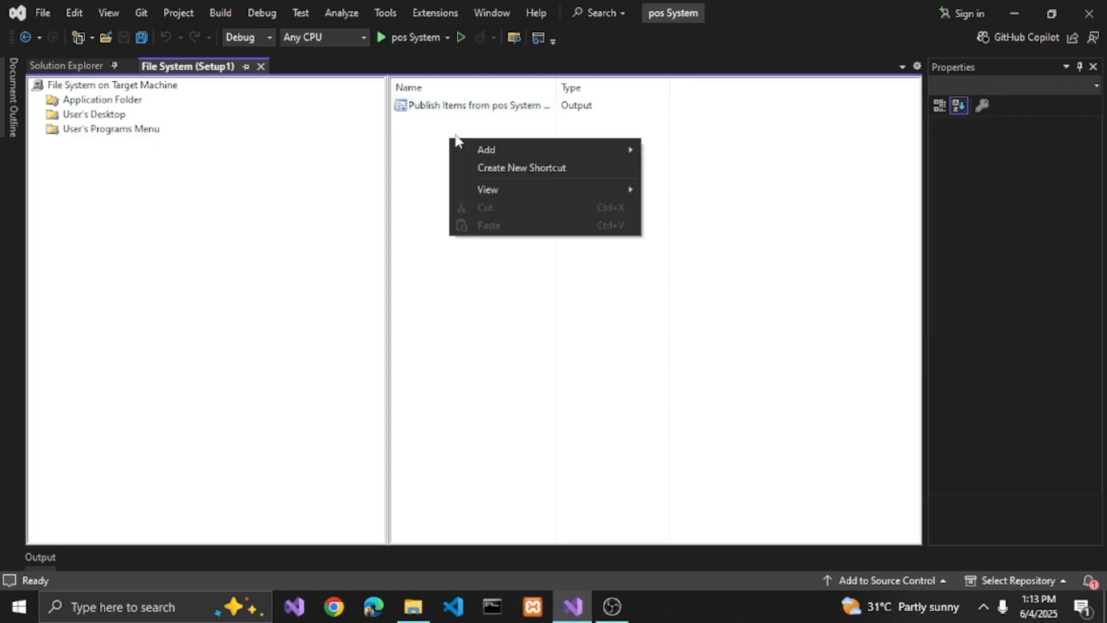
left_click(398, 187)
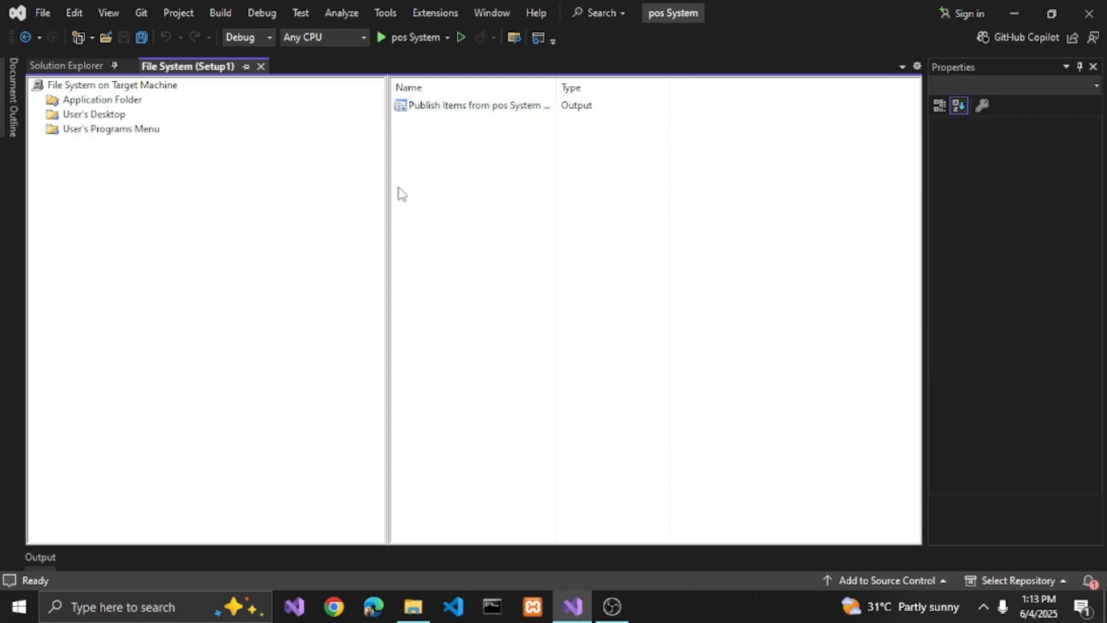
right_click(432, 130)
mouse_move(550, 138)
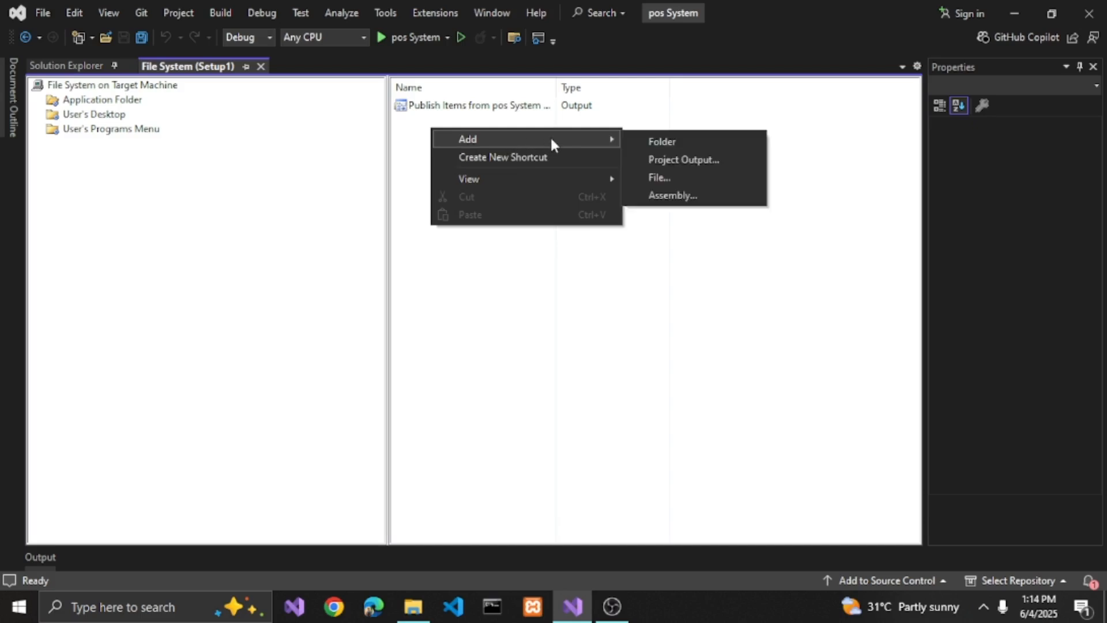
left_click(668, 173)
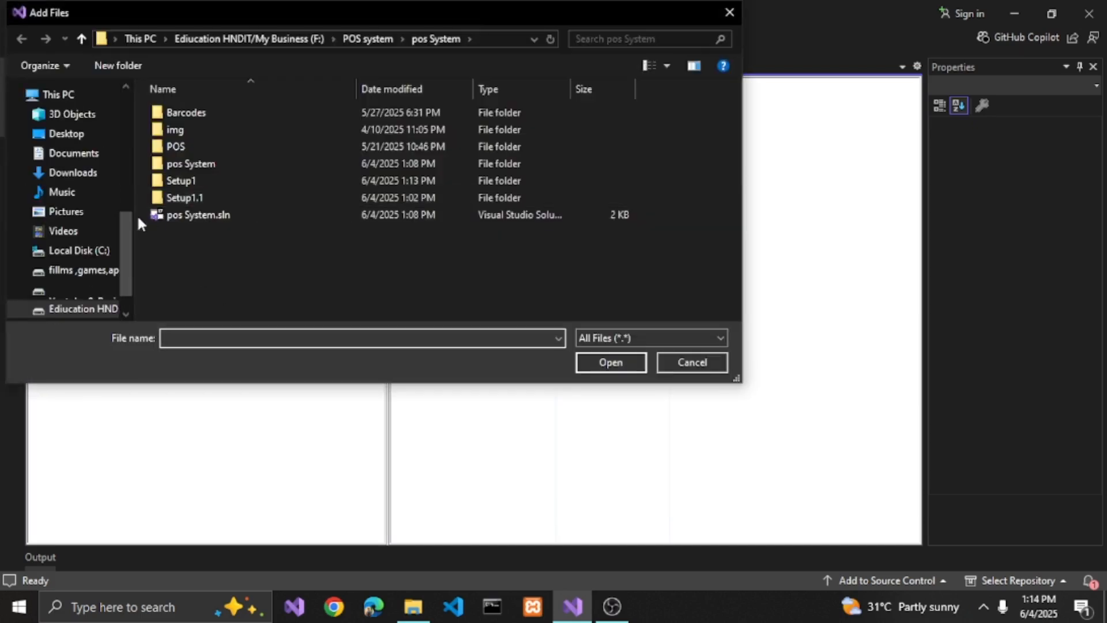
left_click(53, 136)
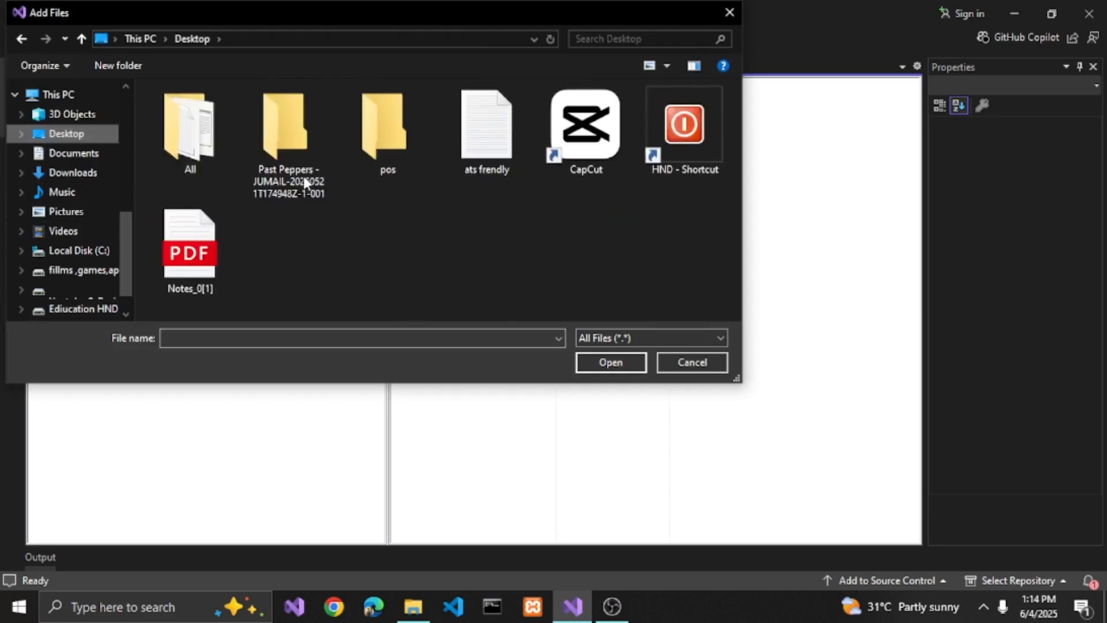
double_click(385, 141)
left_click(186, 164)
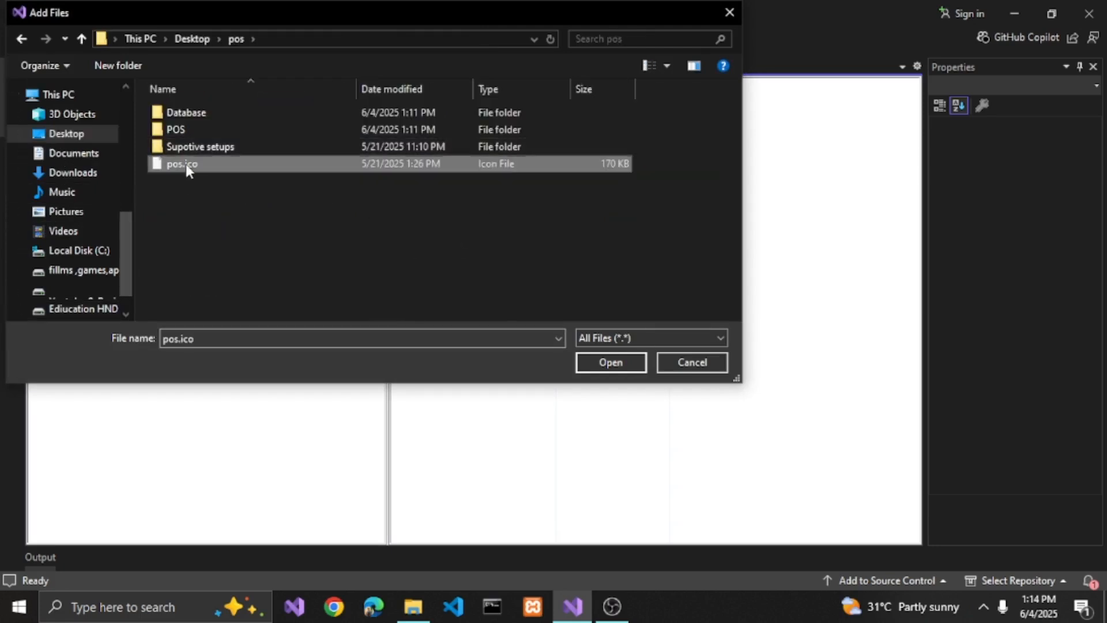
left_click(605, 363)
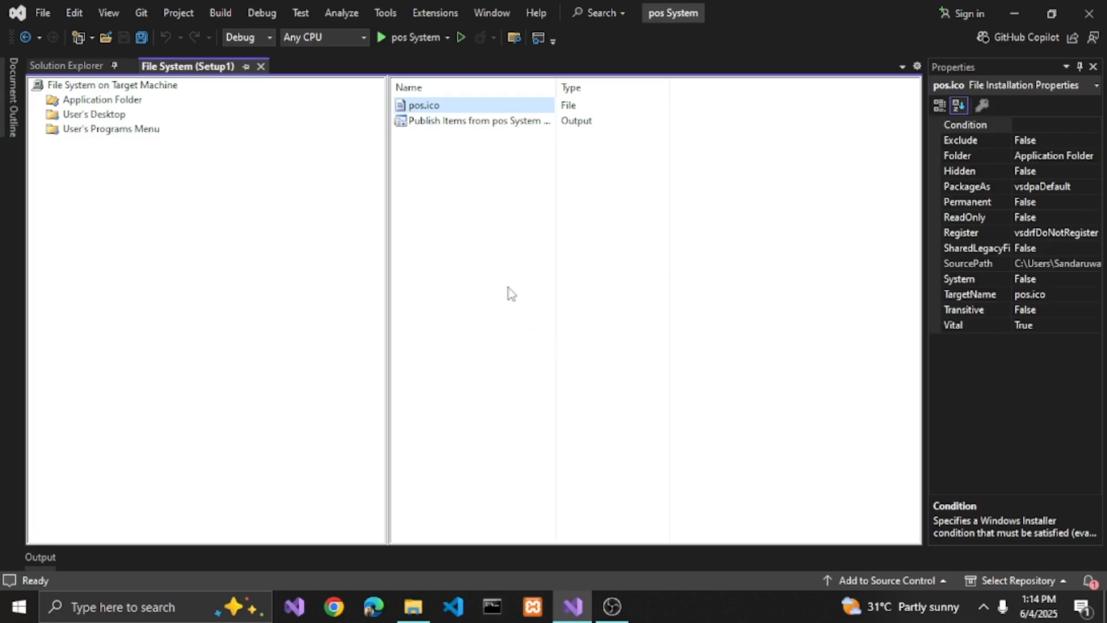
- Create a shortcut to the Publish Items output in the Application Folder
right_click(413, 123)
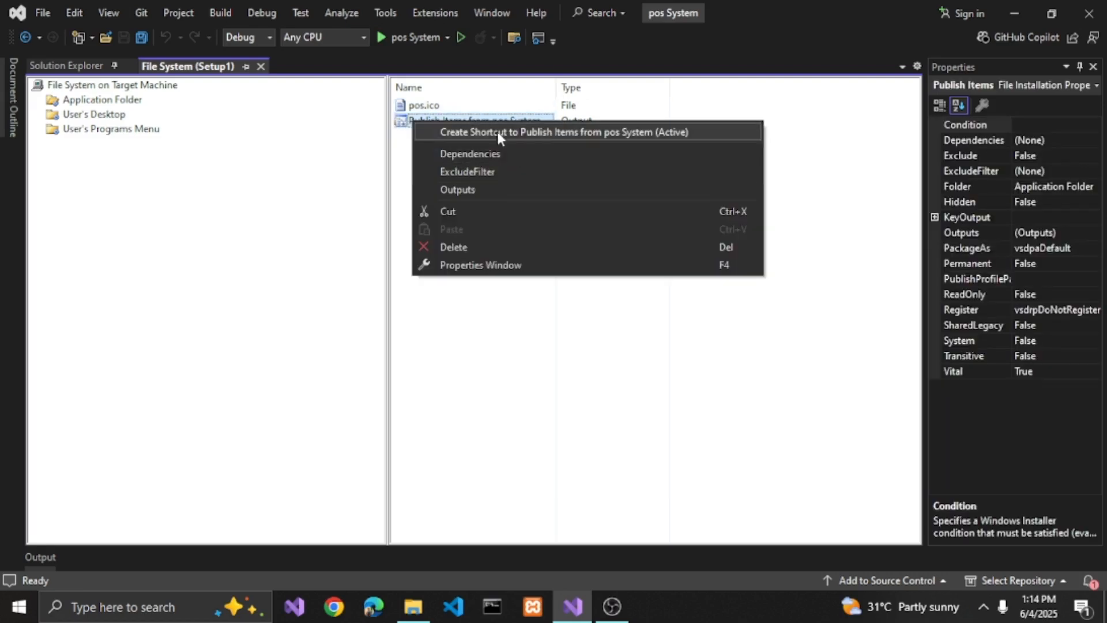
left_click(494, 130)
left_click(449, 171)
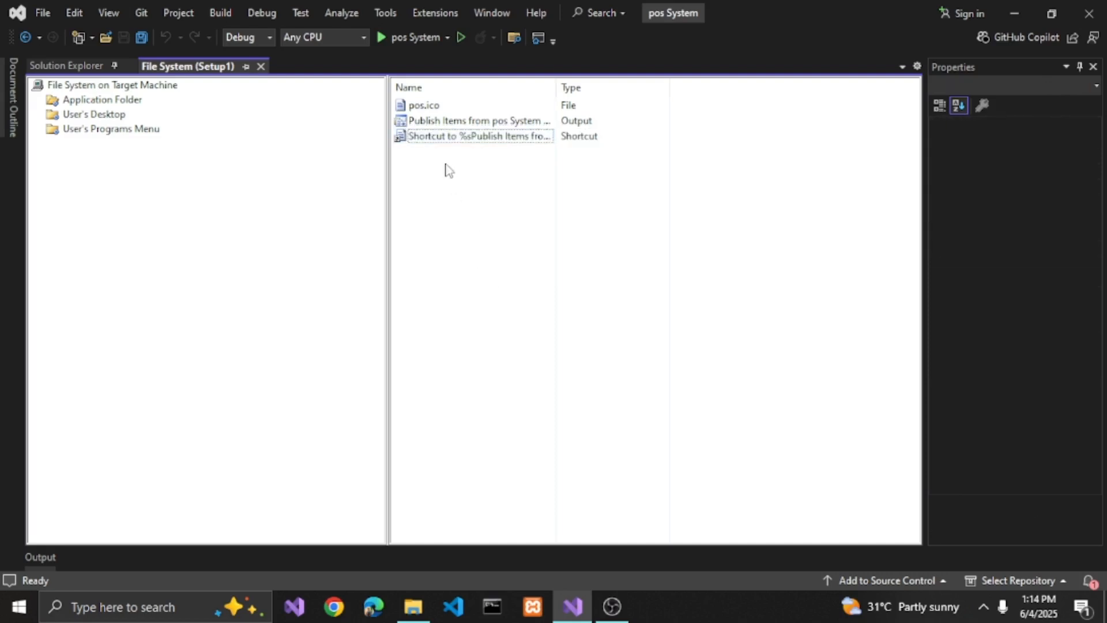
- Rename the new Publish Items shortcut to POS
left_click(432, 139)
right_click(432, 138)
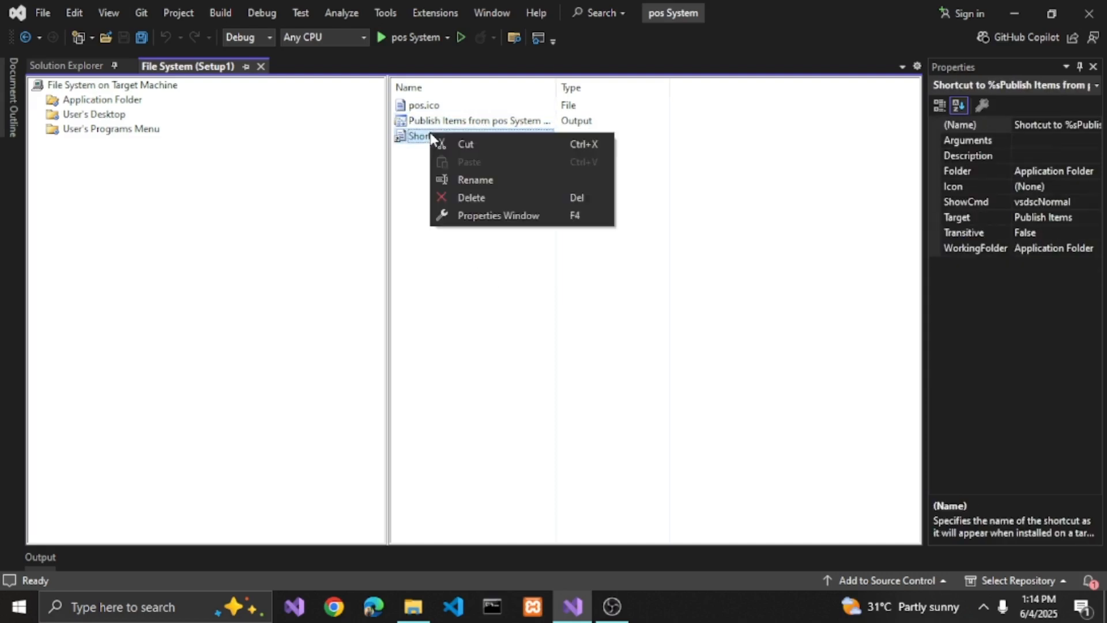
left_click(450, 183)
type("p")
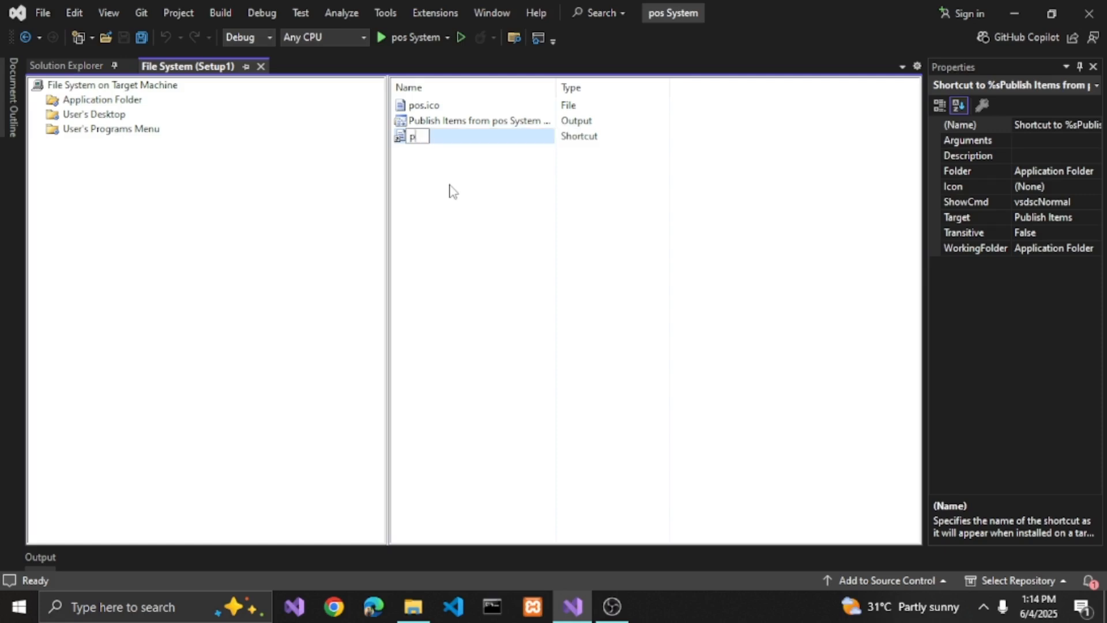
type("oPos")
type("O")
type("S")
left_click(432, 171)
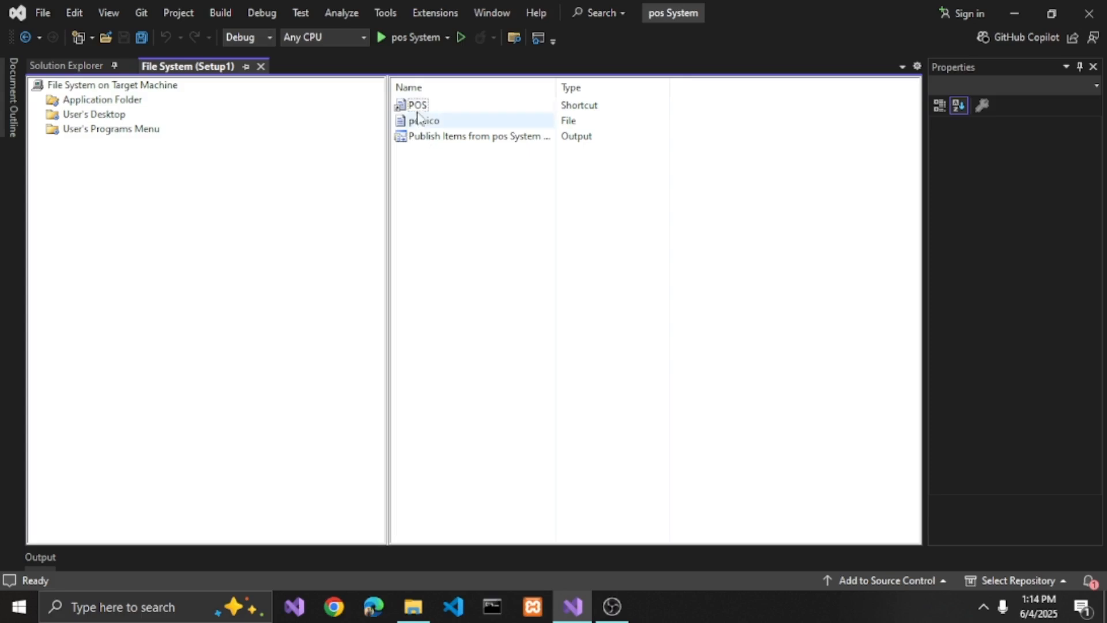
- Set the POS shortcut's icon to pos.ico from the Application Folder
left_click(435, 108)
left_click(1035, 186)
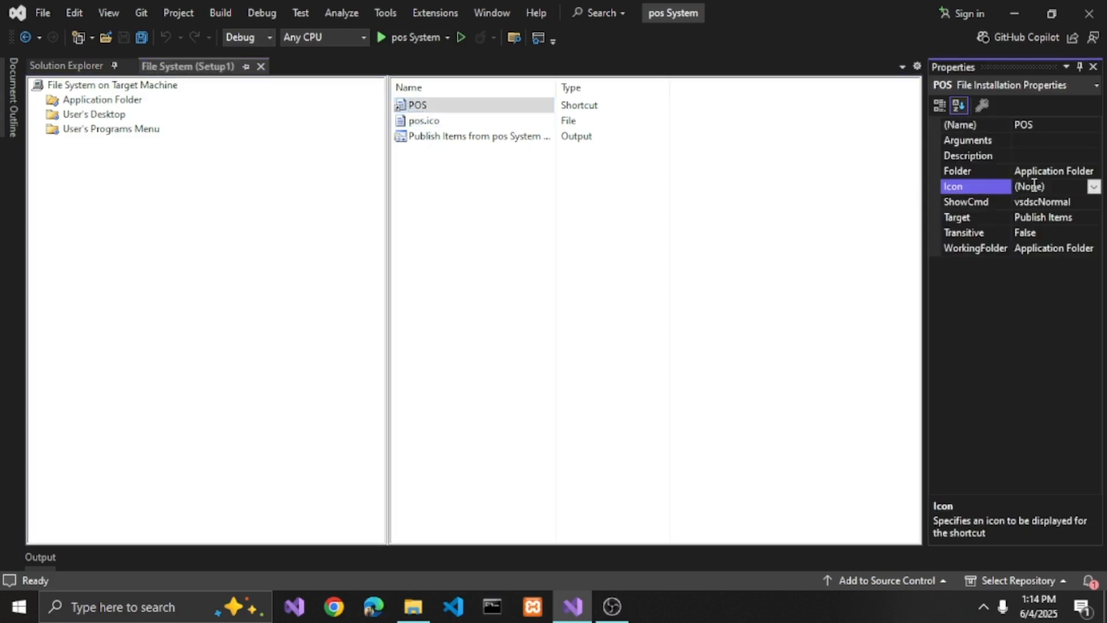
left_click(1095, 187)
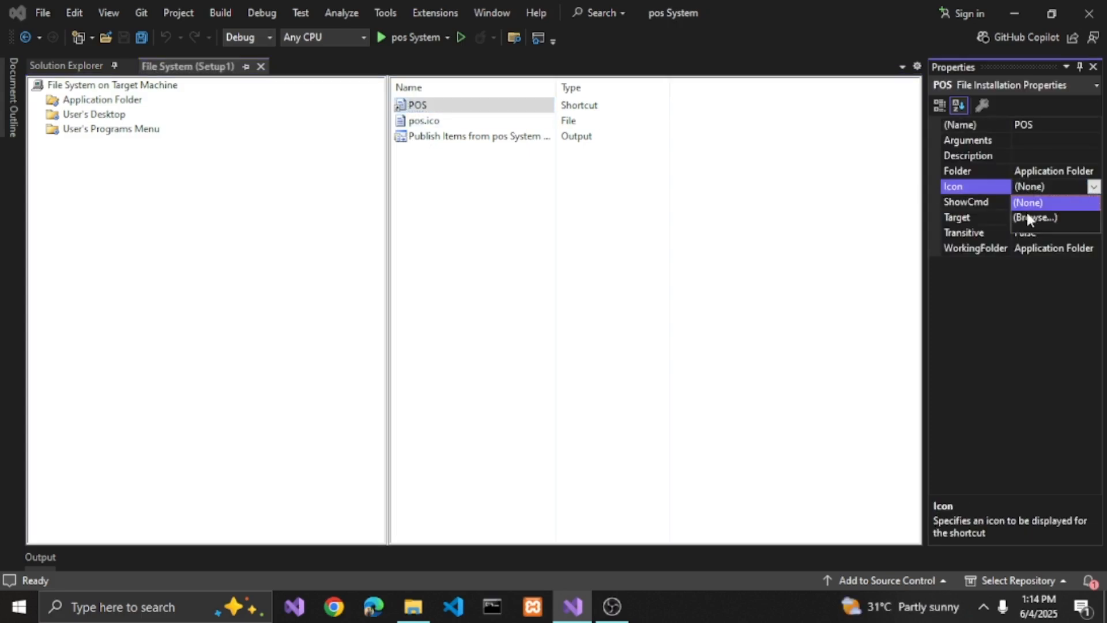
left_click(1030, 214)
left_click(664, 197)
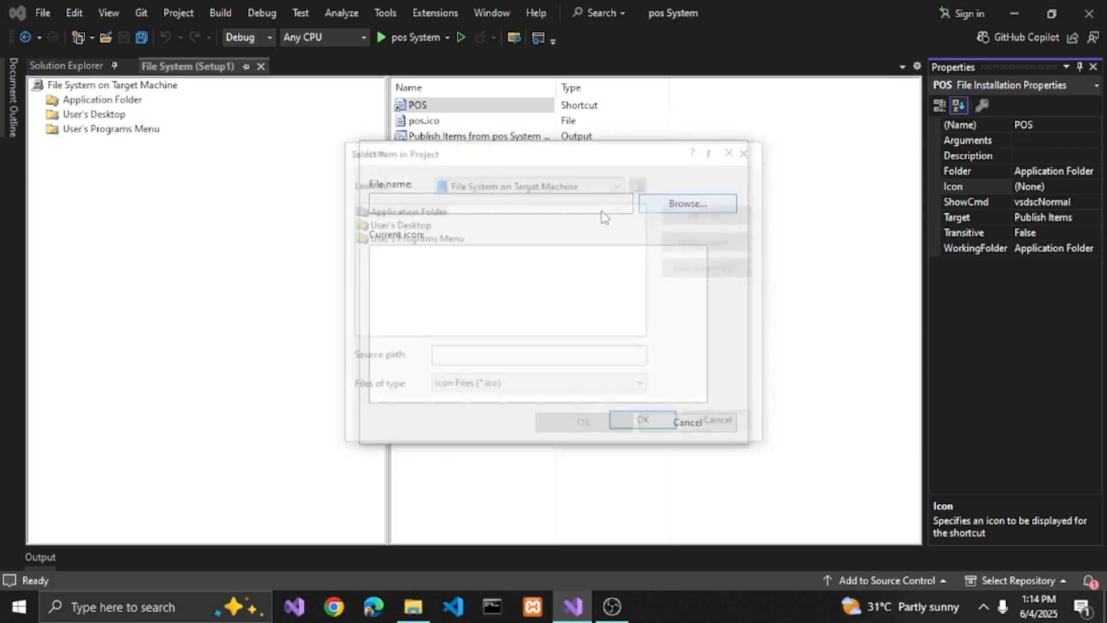
left_click(373, 225)
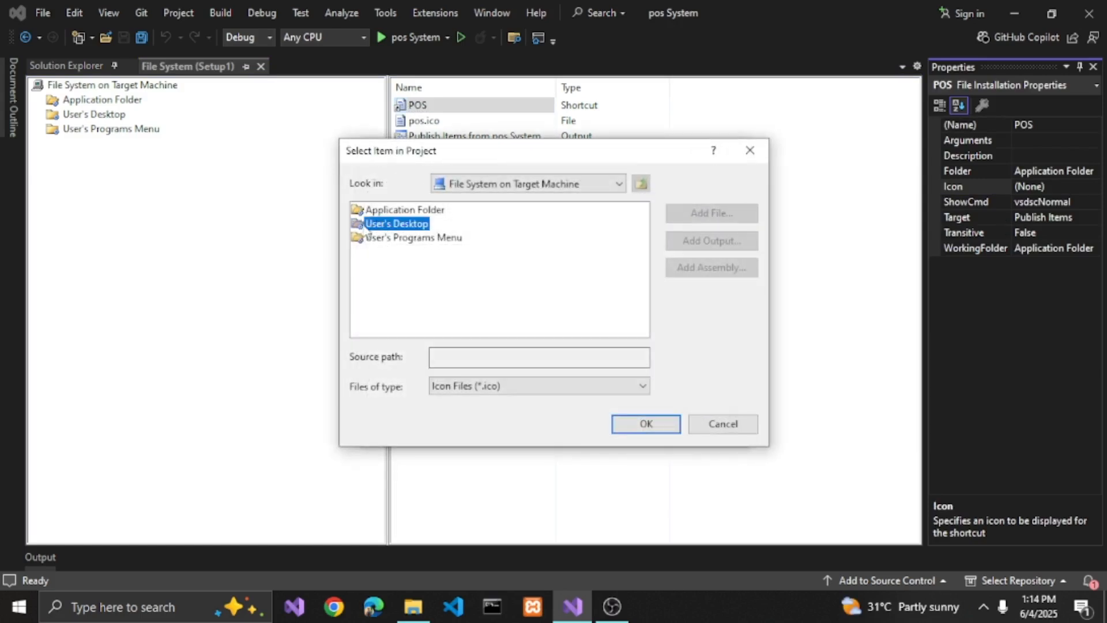
double_click(369, 210)
left_click(372, 210)
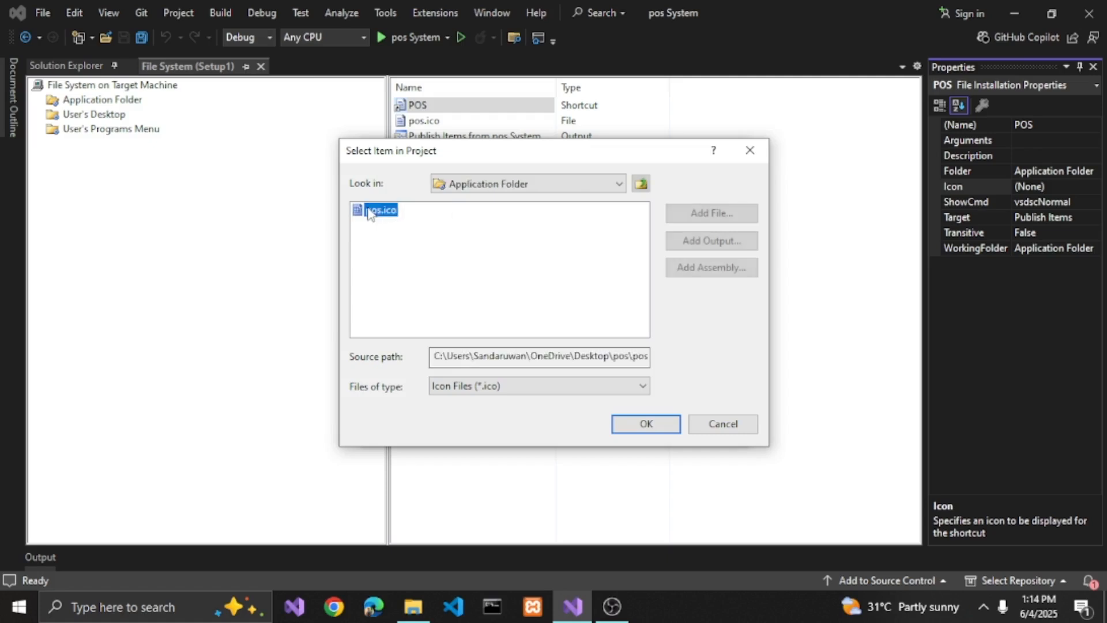
left_click(651, 424)
left_click(600, 422)
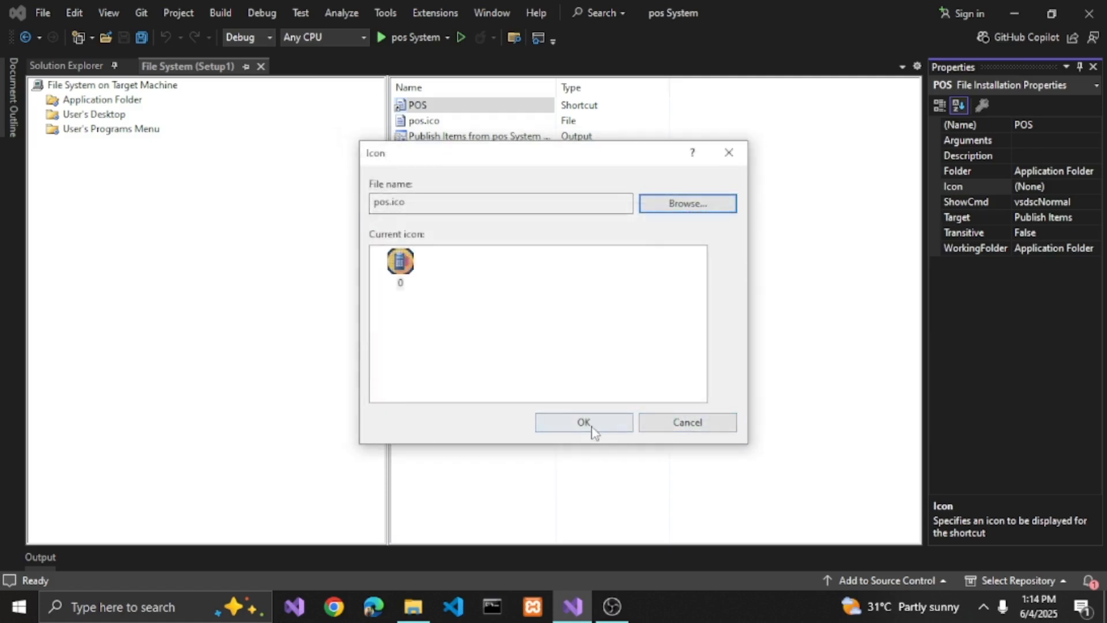
- Move the POS shortcut from the Application Folder to the User's Desktop folder of the setup project
left_click(418, 160)
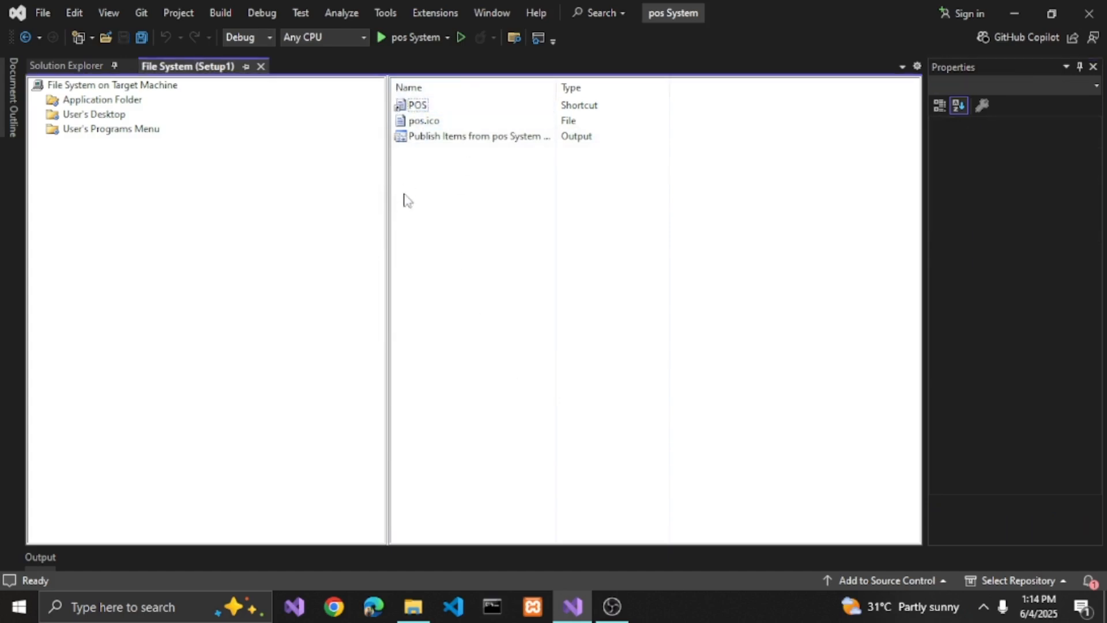
left_click(419, 108)
left_click_drag(422, 112, 109, 119)
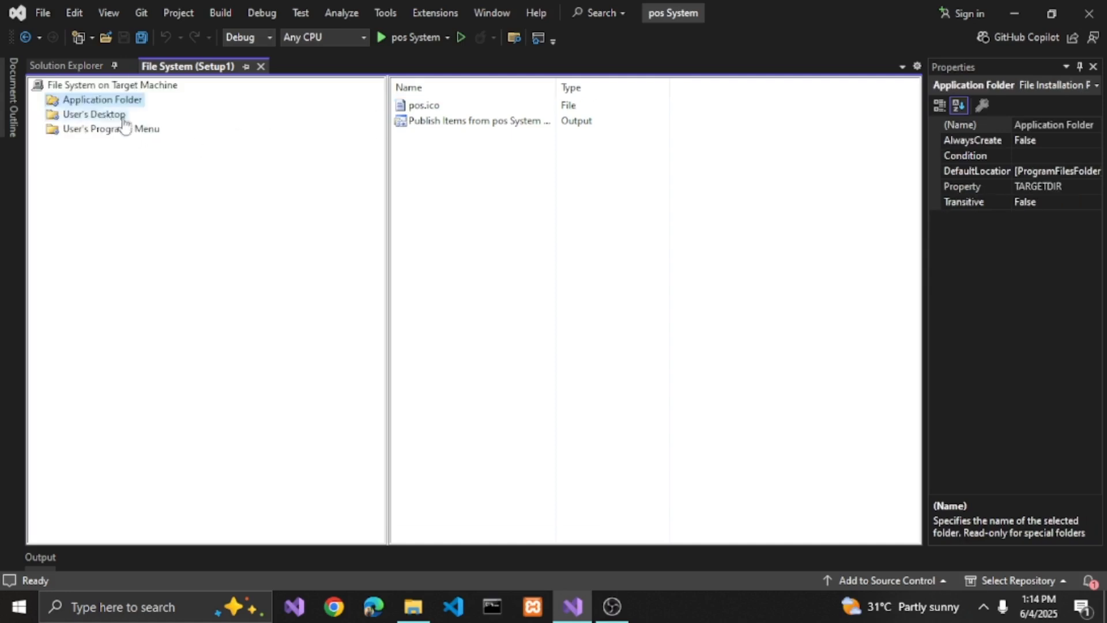
left_click(472, 199)
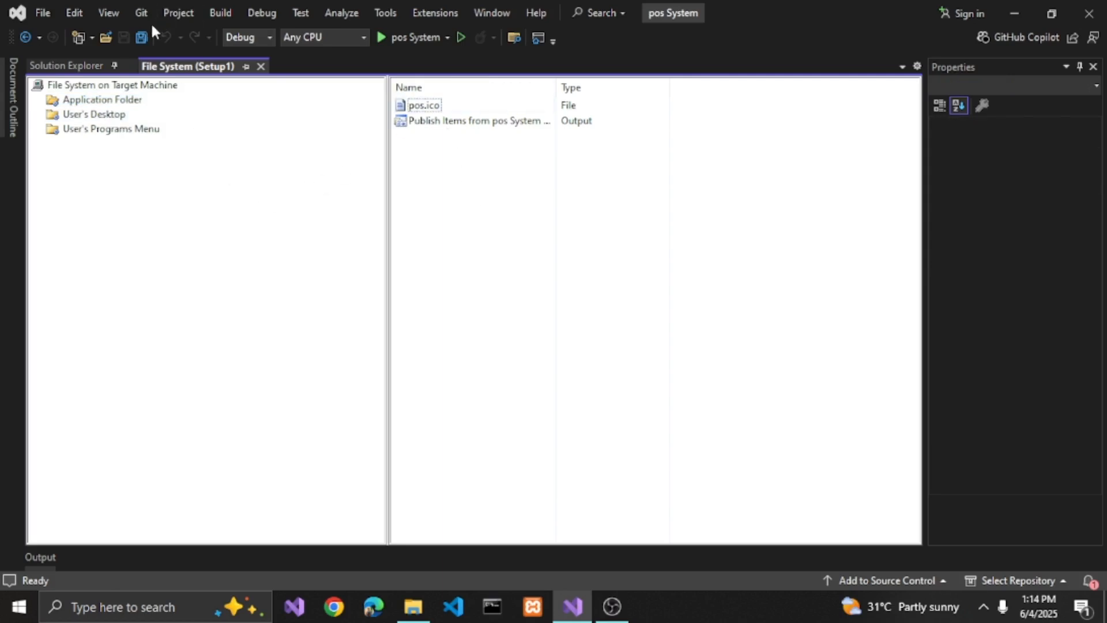
- Save all files, build the Setup1 project and close the build output
left_click(137, 43)
left_click(86, 66)
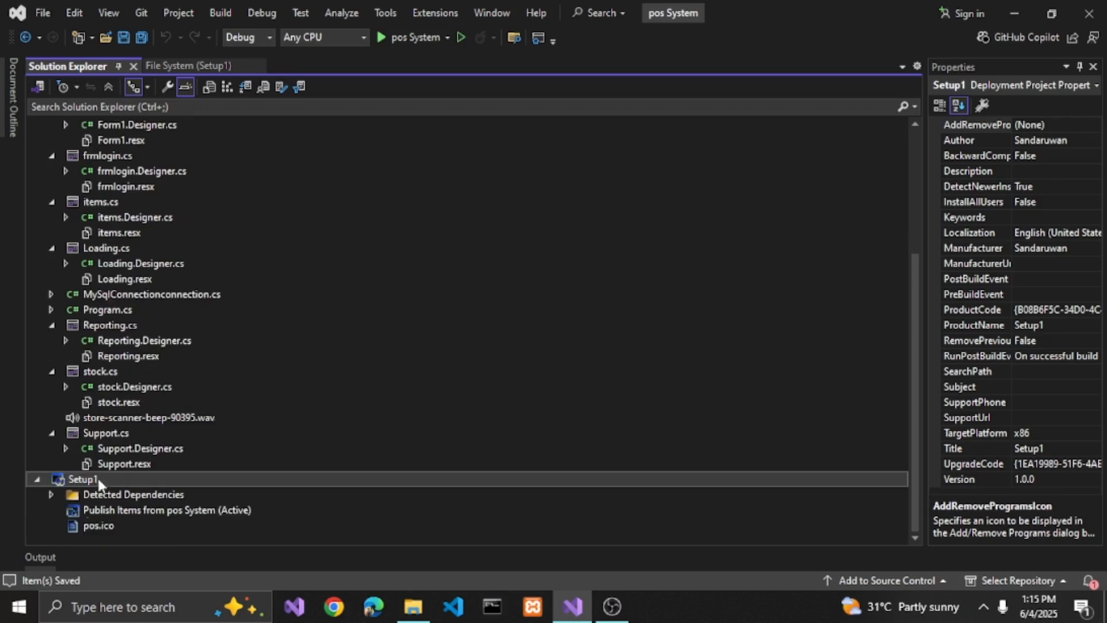
right_click(83, 485)
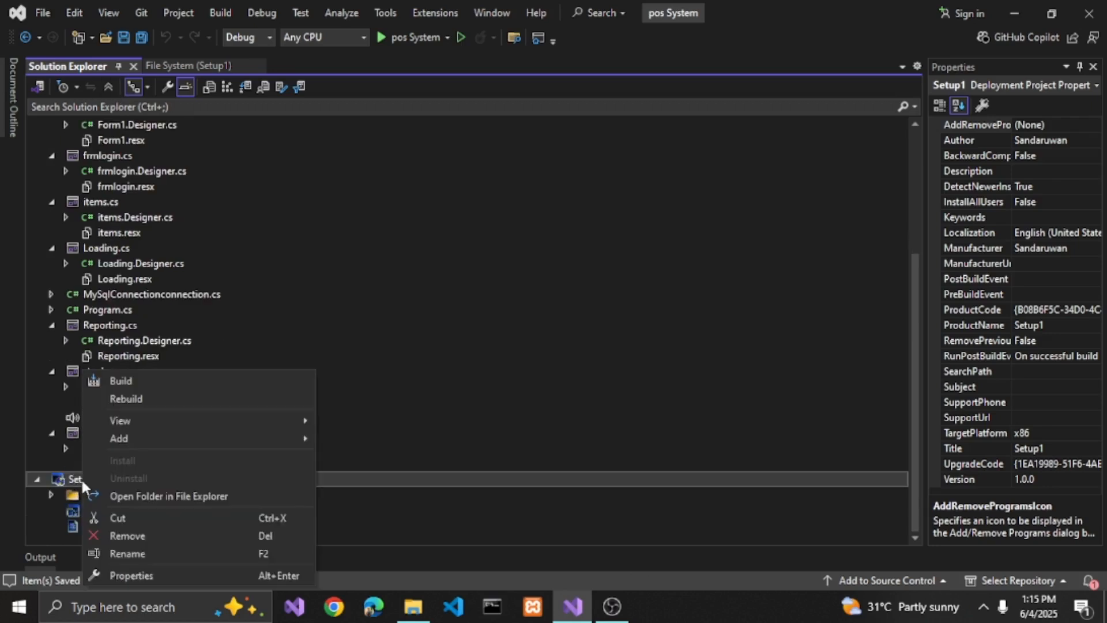
left_click(118, 379)
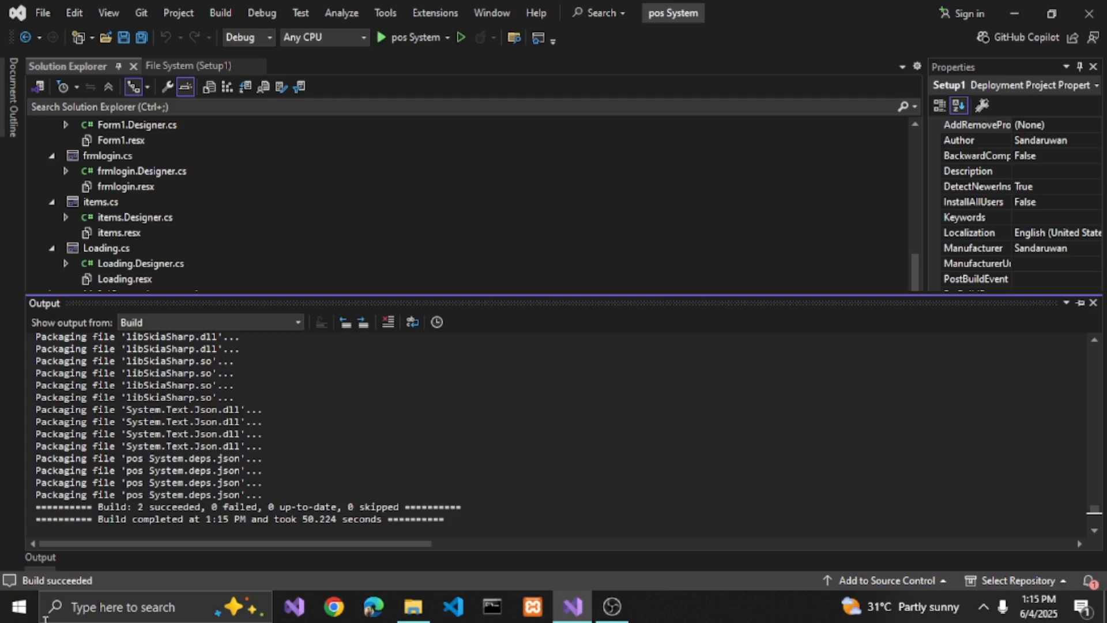
left_click(1093, 303)
- Close Visual Studio and refresh the Windows desktop
left_click(1099, 14)
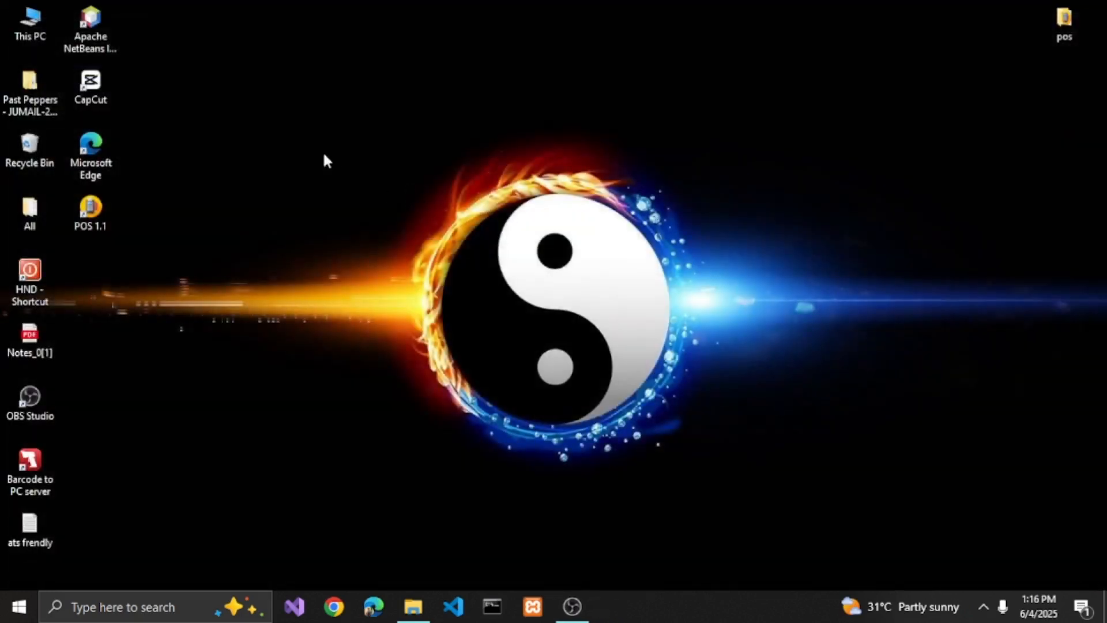
right_click(323, 155)
left_click(355, 225)
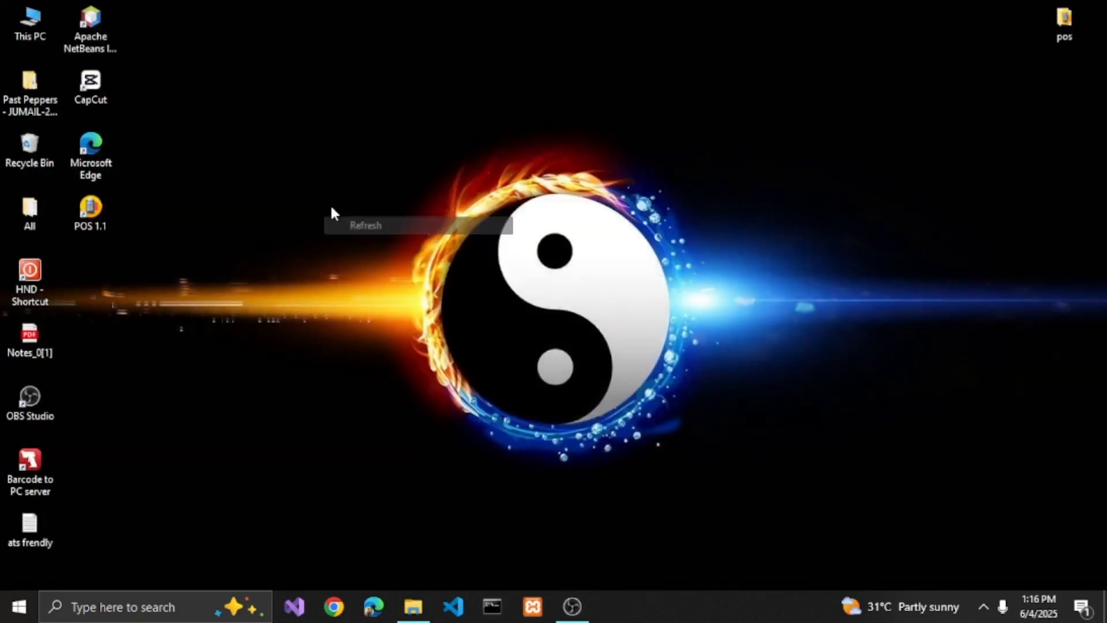
right_click(330, 209)
left_click(364, 250)
- Open the Windows Apps & features settings from This PC and maximize the window
double_click(33, 23)
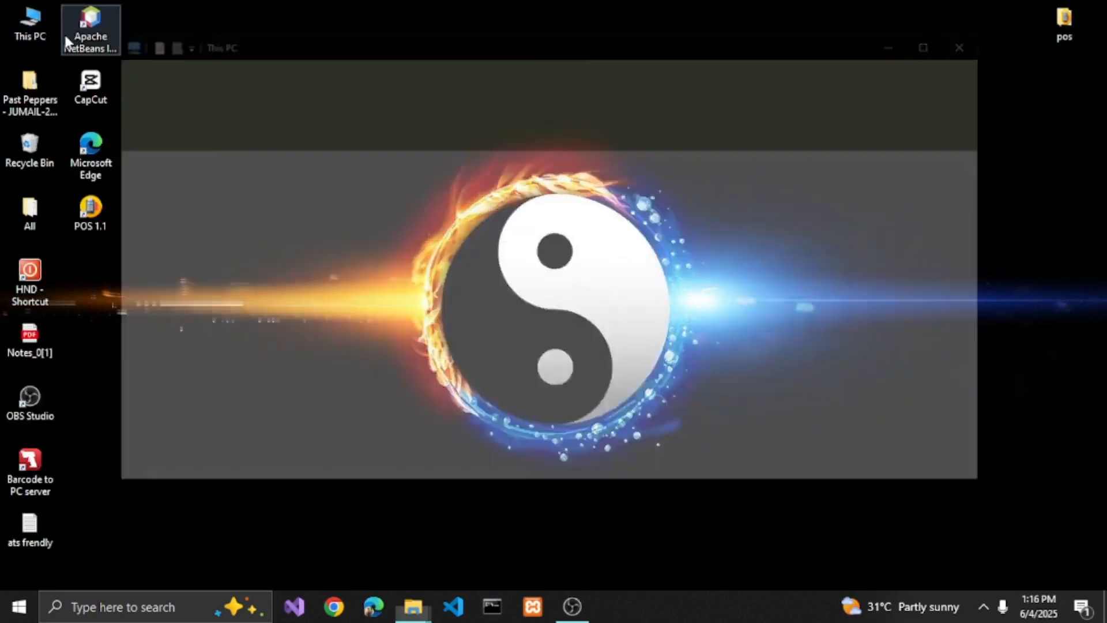
left_click(493, 84)
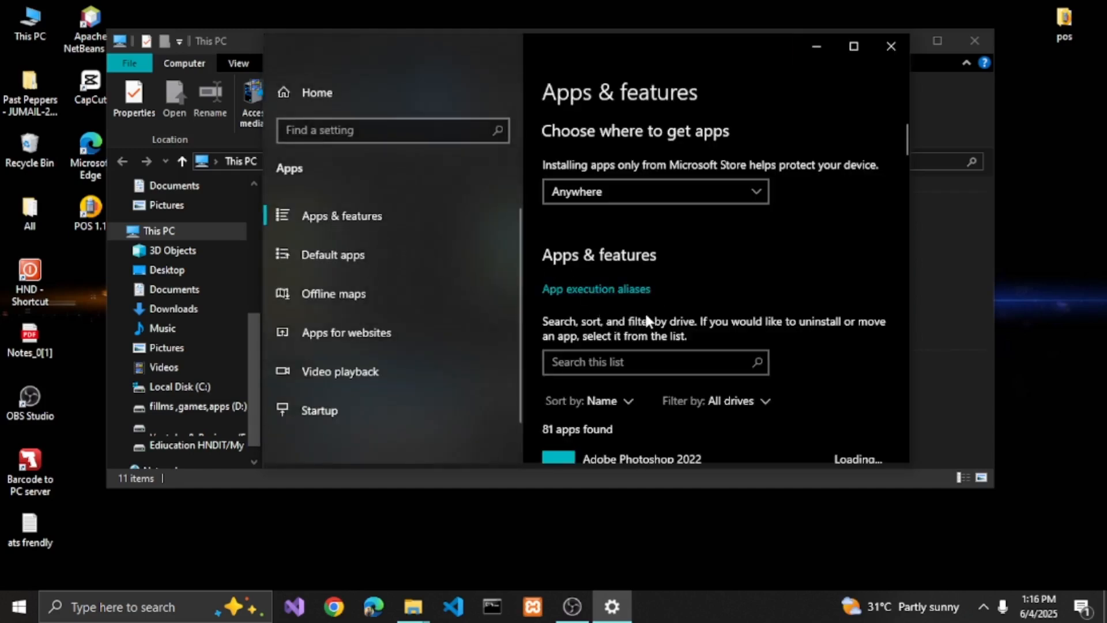
left_click(854, 46)
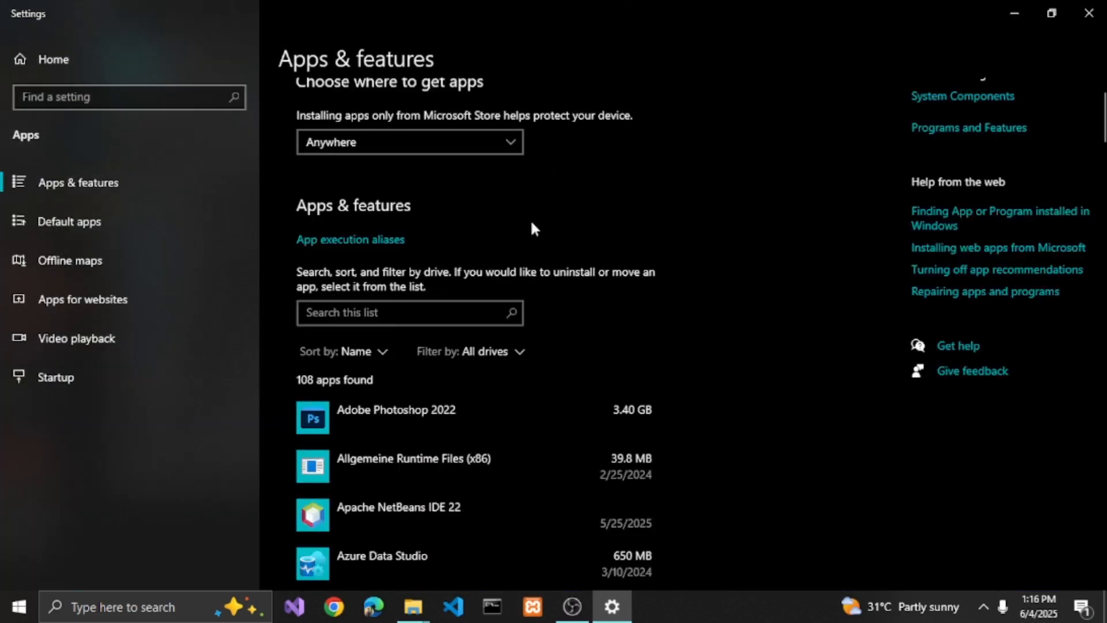
- Uninstall the existing Setup1.1 program from the installed apps list and close Settings
scroll(522, 260, "down", 3)
scroll(426, 358, "down", 2)
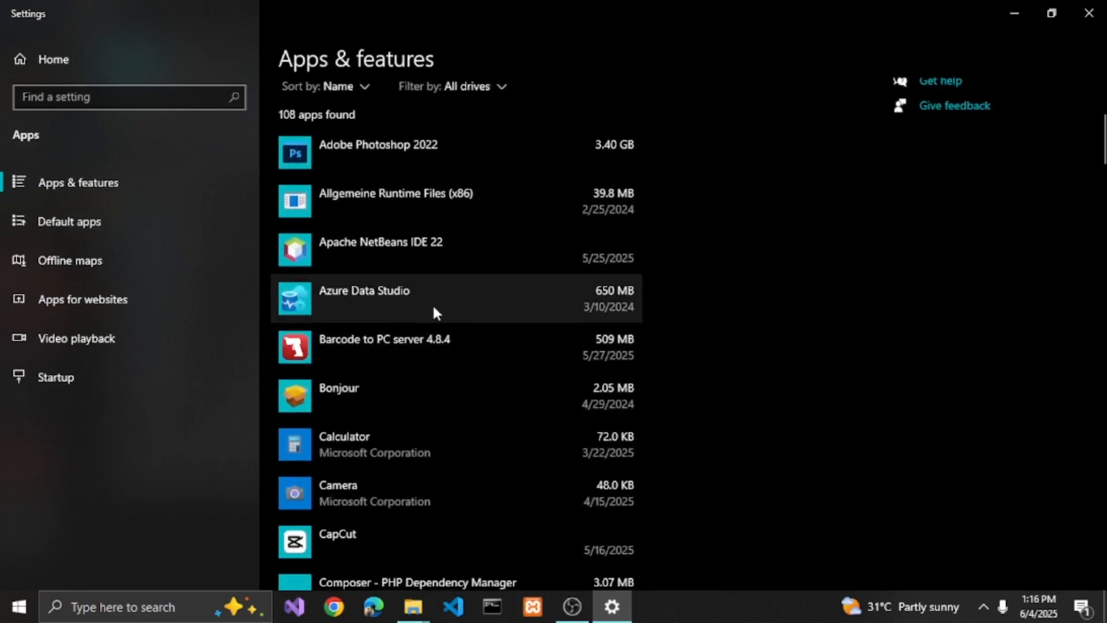
scroll(427, 314, "down", 10)
scroll(385, 317, "down", 3)
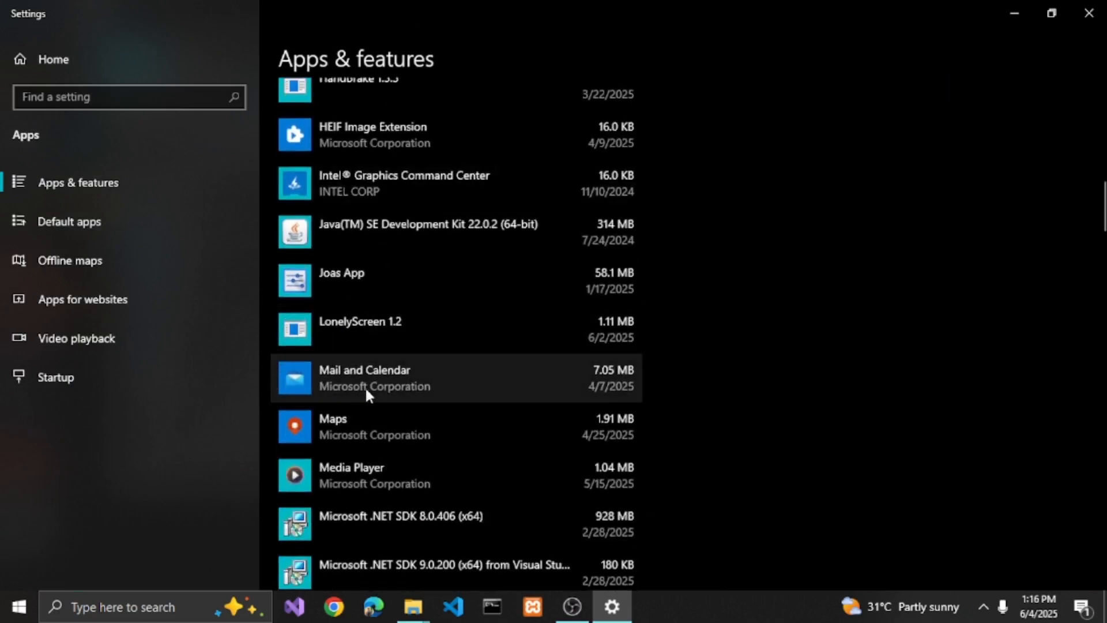
scroll(365, 385, "down", 2)
scroll(383, 386, "down", 8)
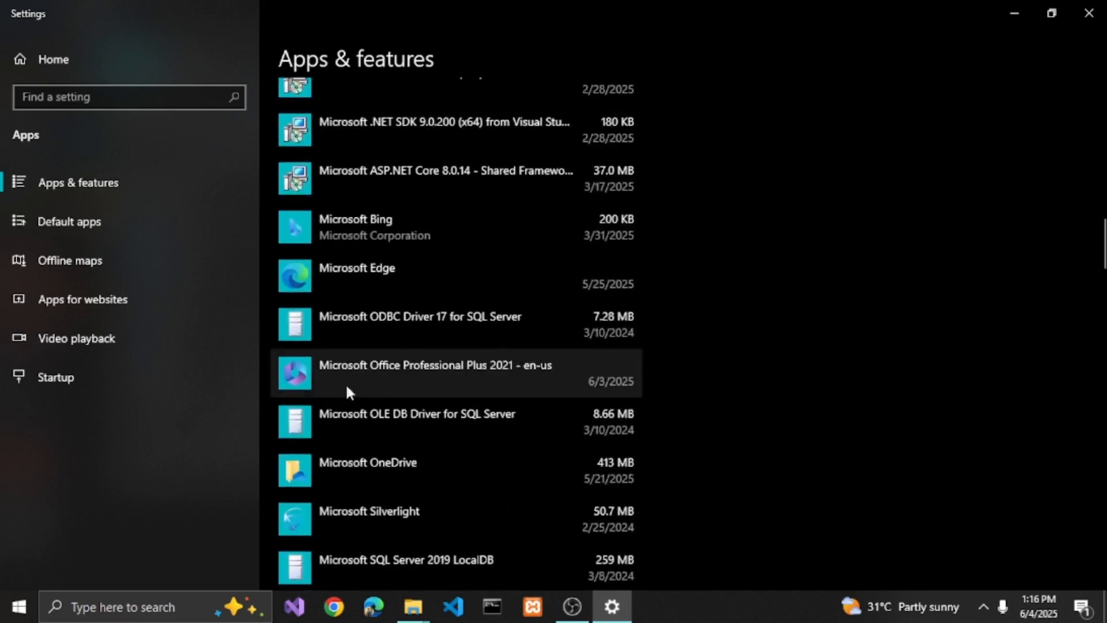
scroll(398, 372, "down", 20)
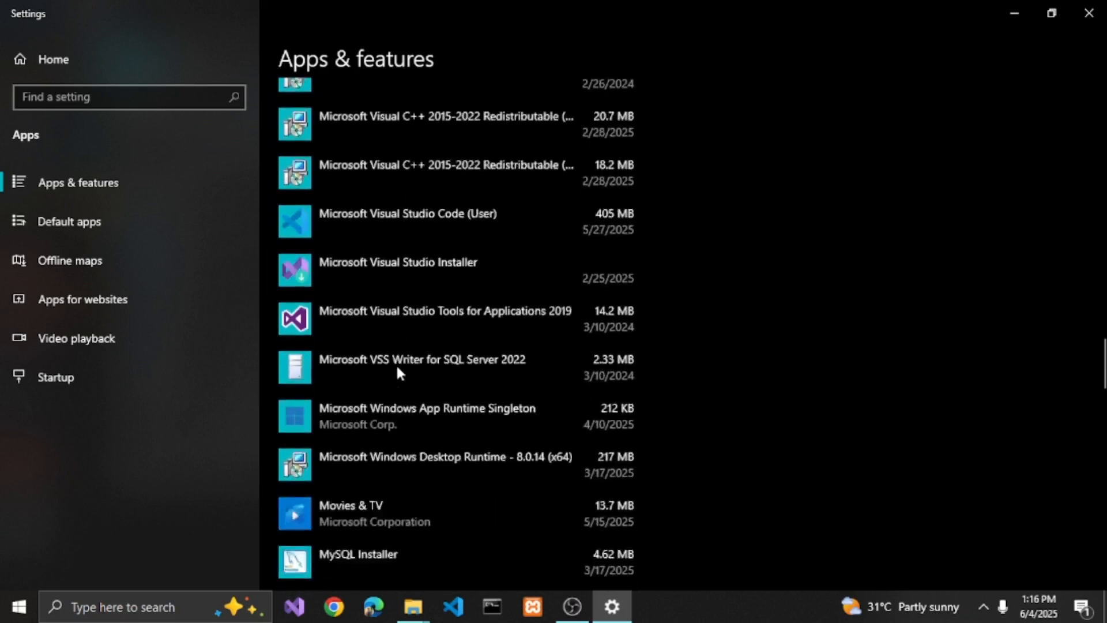
scroll(397, 370, "down", 7)
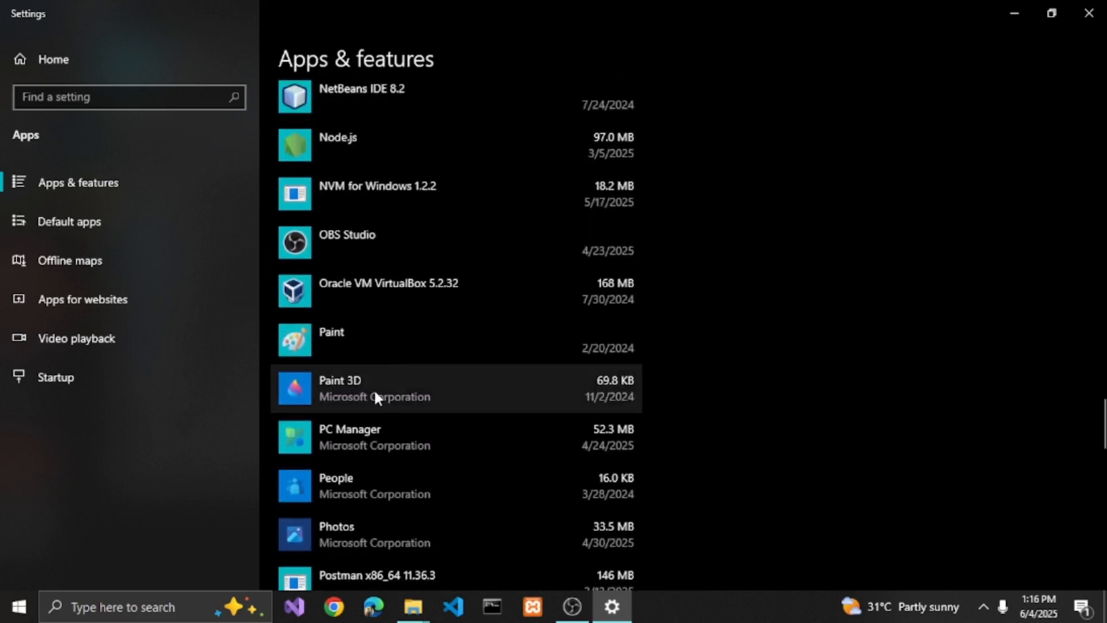
scroll(376, 396, "down", 5)
scroll(376, 396, "up", 6)
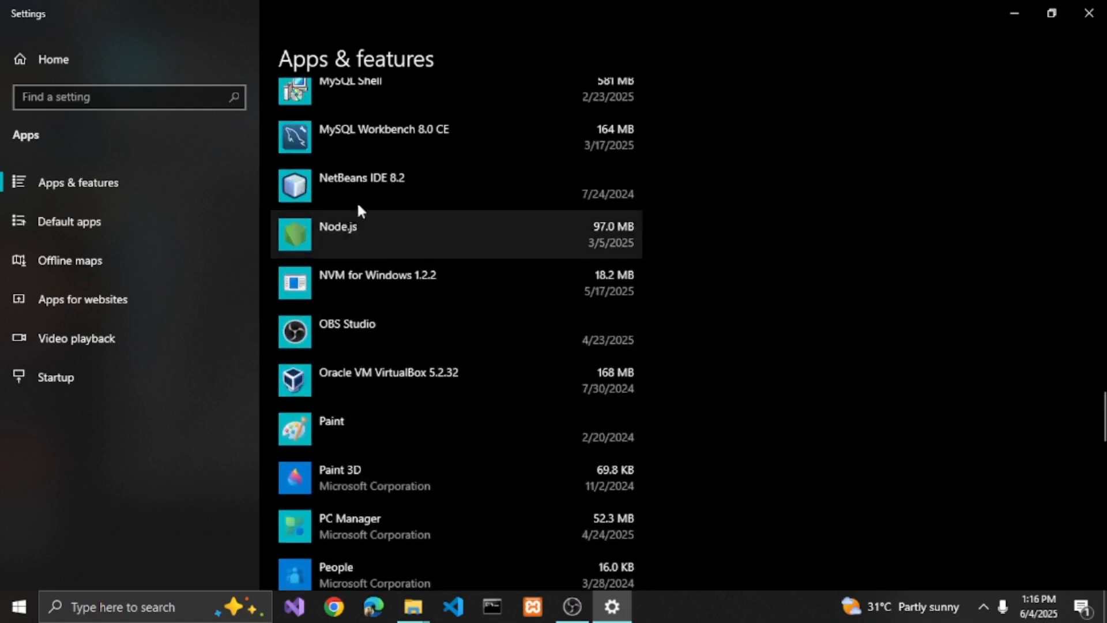
scroll(402, 315, "down", 6)
scroll(400, 312, "down", 7)
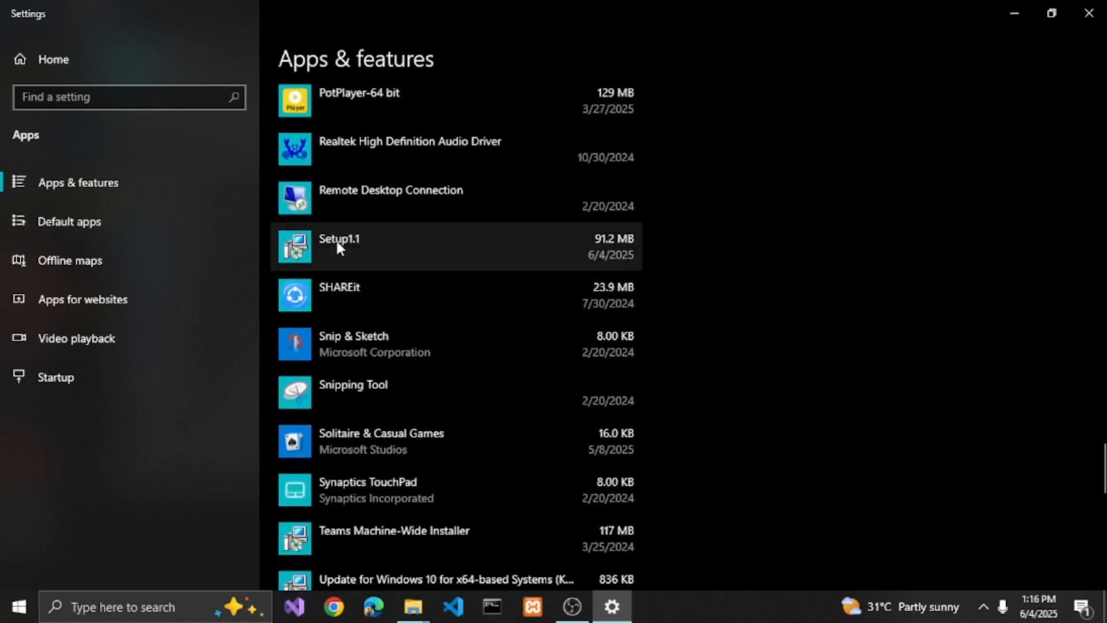
left_click(341, 247)
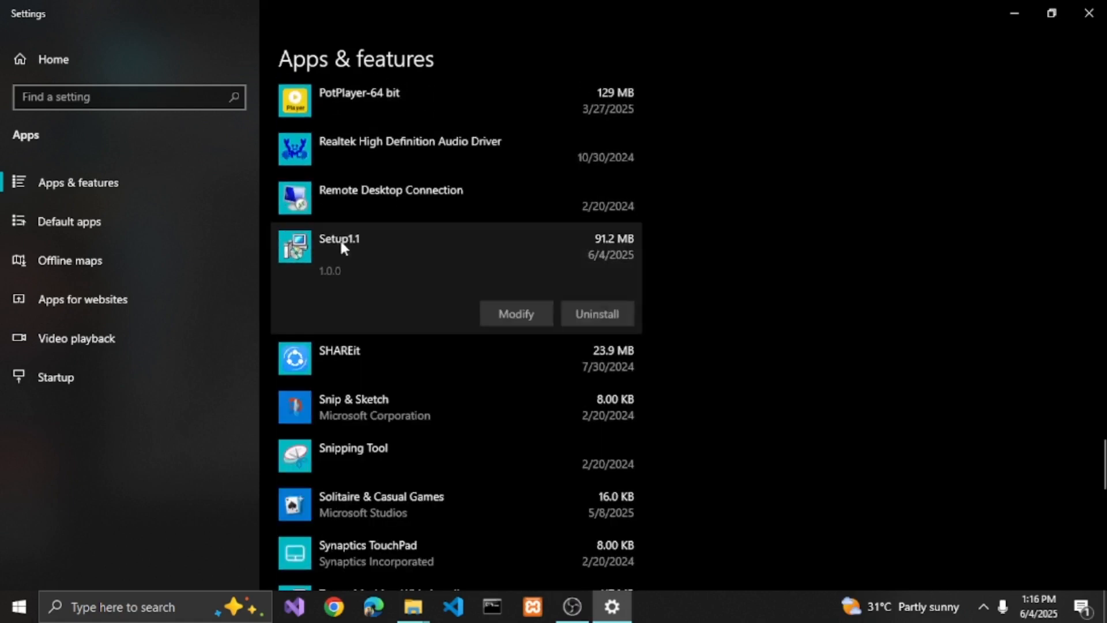
left_click(599, 315)
left_click(669, 272)
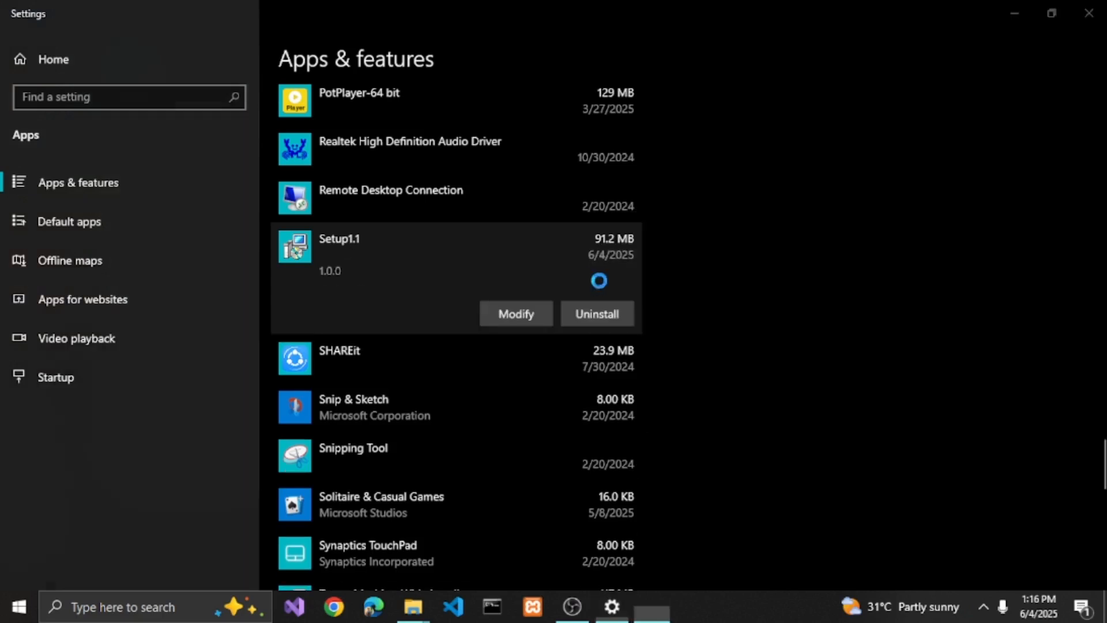
left_click(1099, 10)
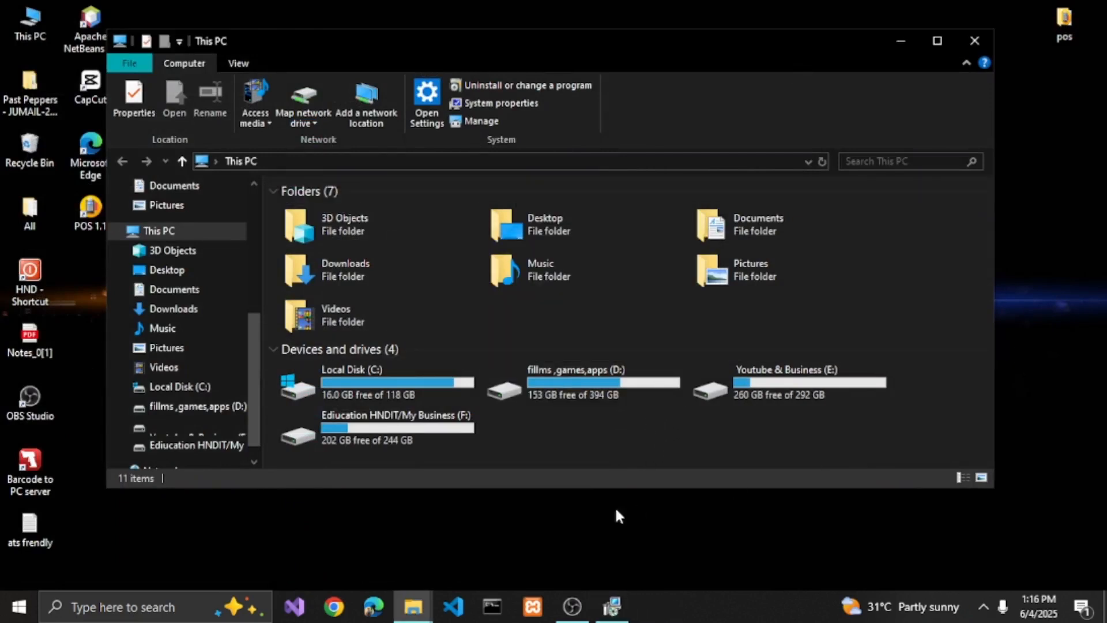
left_click(613, 607)
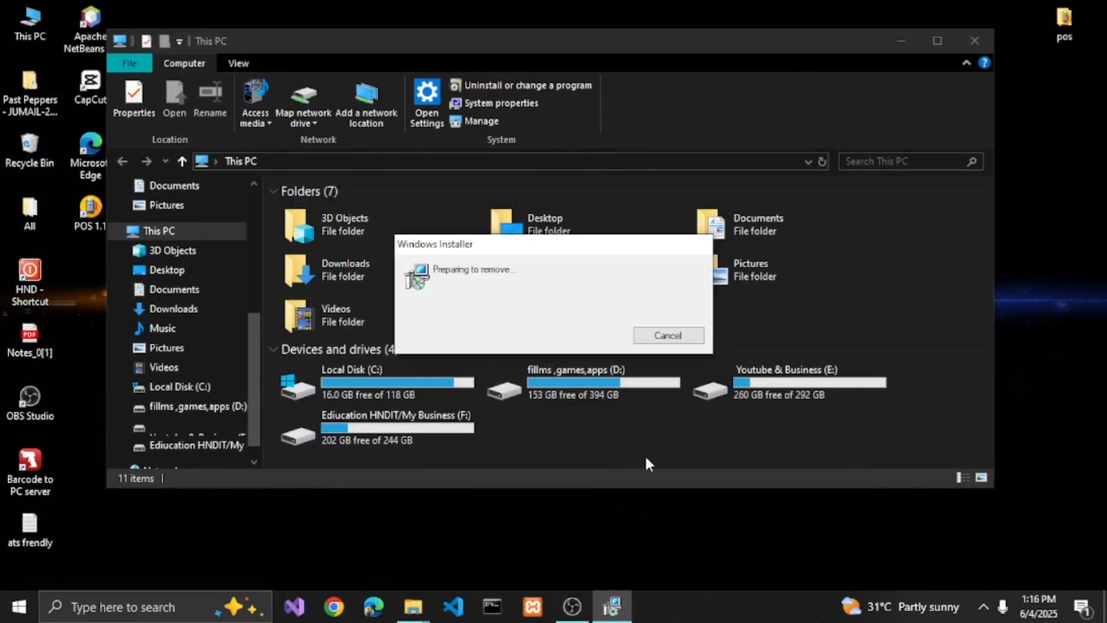
- Copy the Setup1 folder from POS system > pos System on the F: drive and close the window
double_click(397, 431)
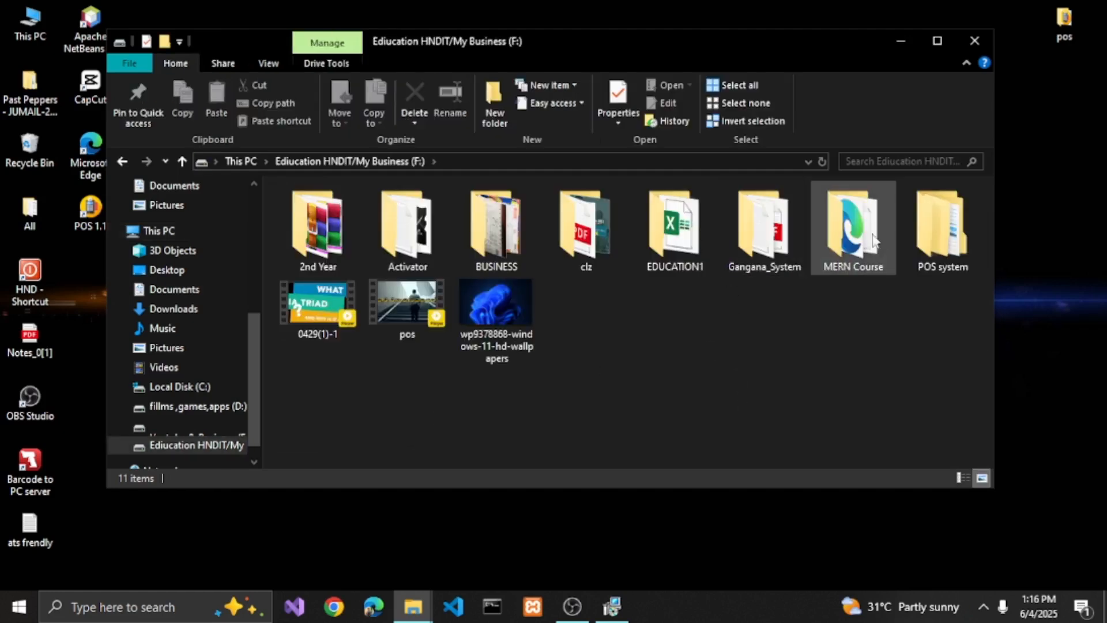
double_click(942, 231)
double_click(333, 212)
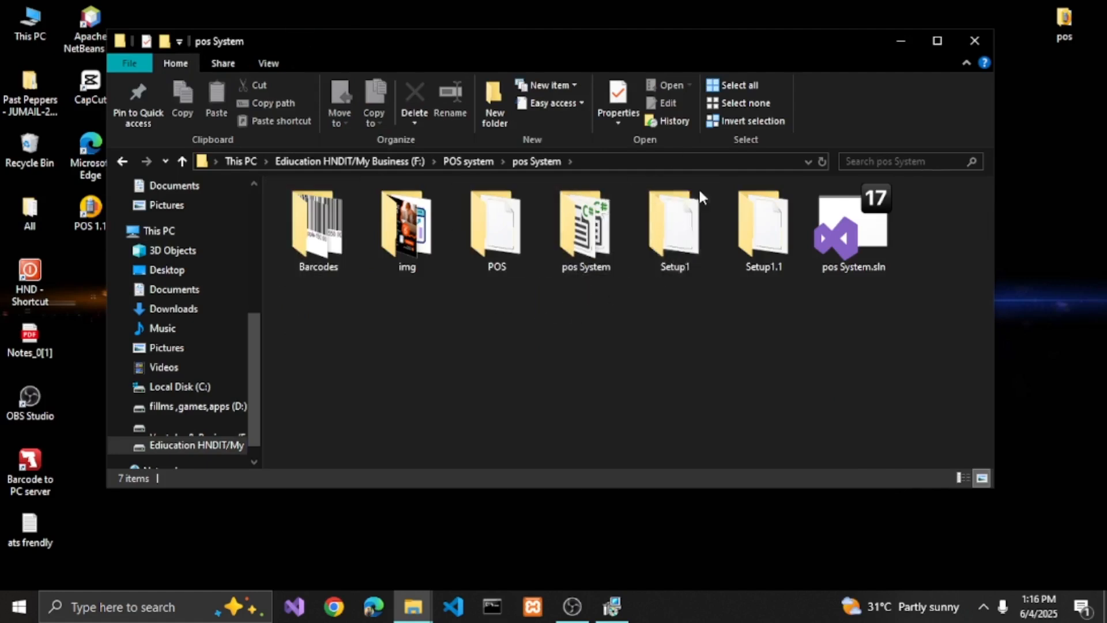
double_click(638, 222)
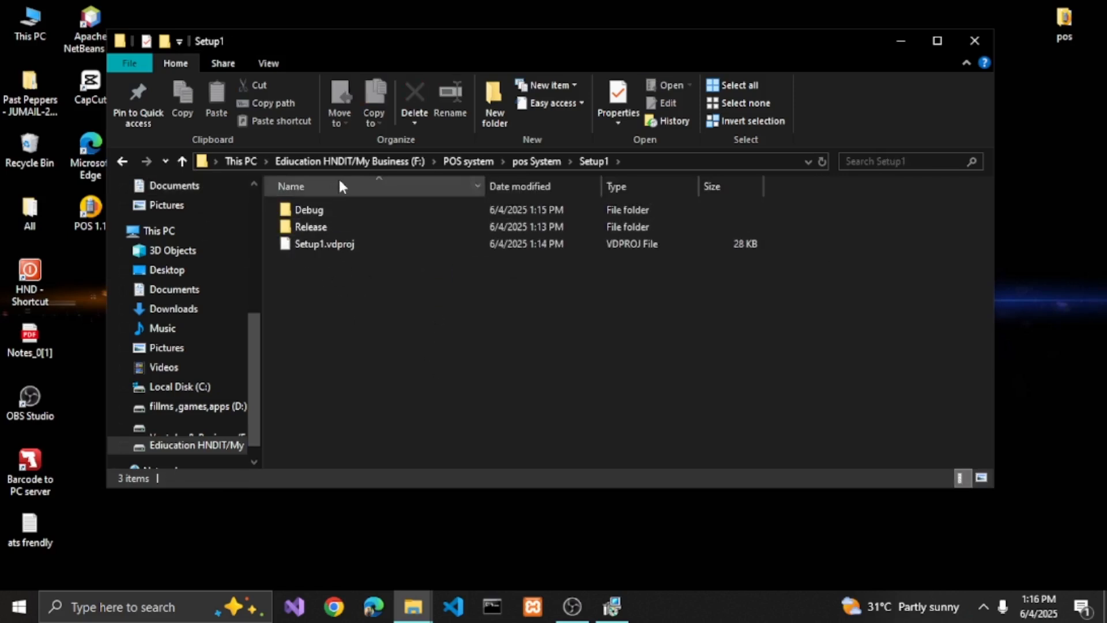
left_click(177, 163)
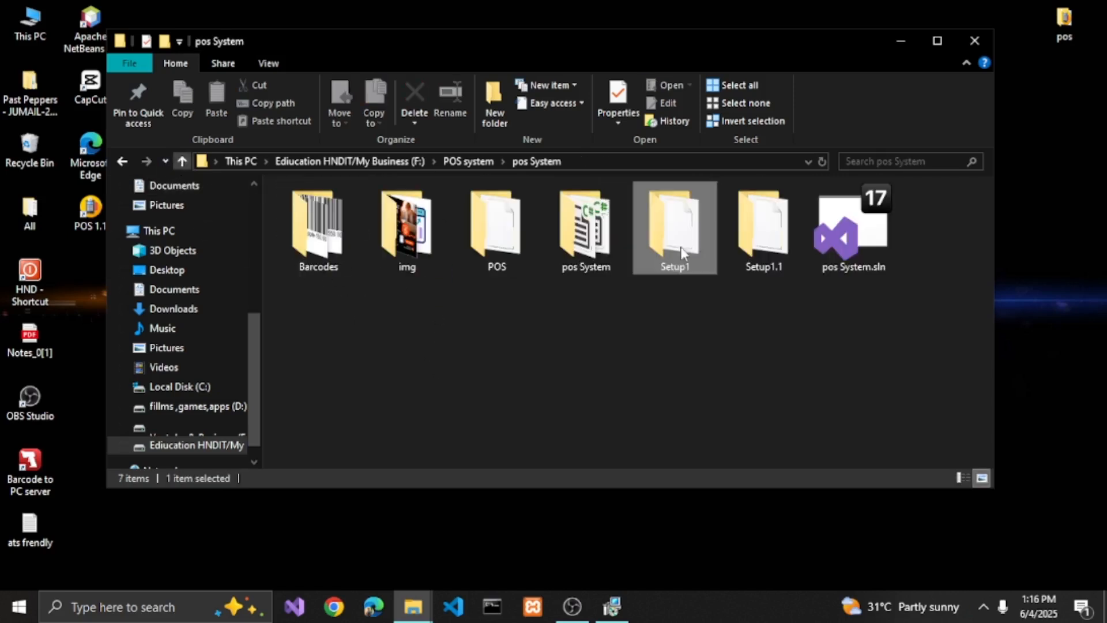
right_click(679, 243)
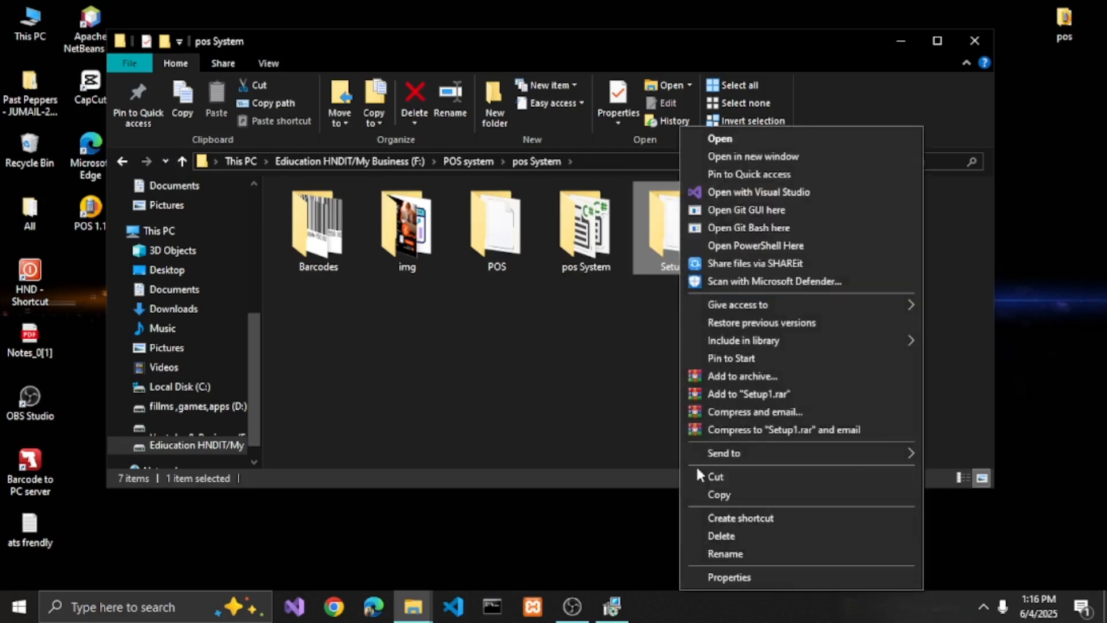
left_click(716, 496)
left_click(975, 41)
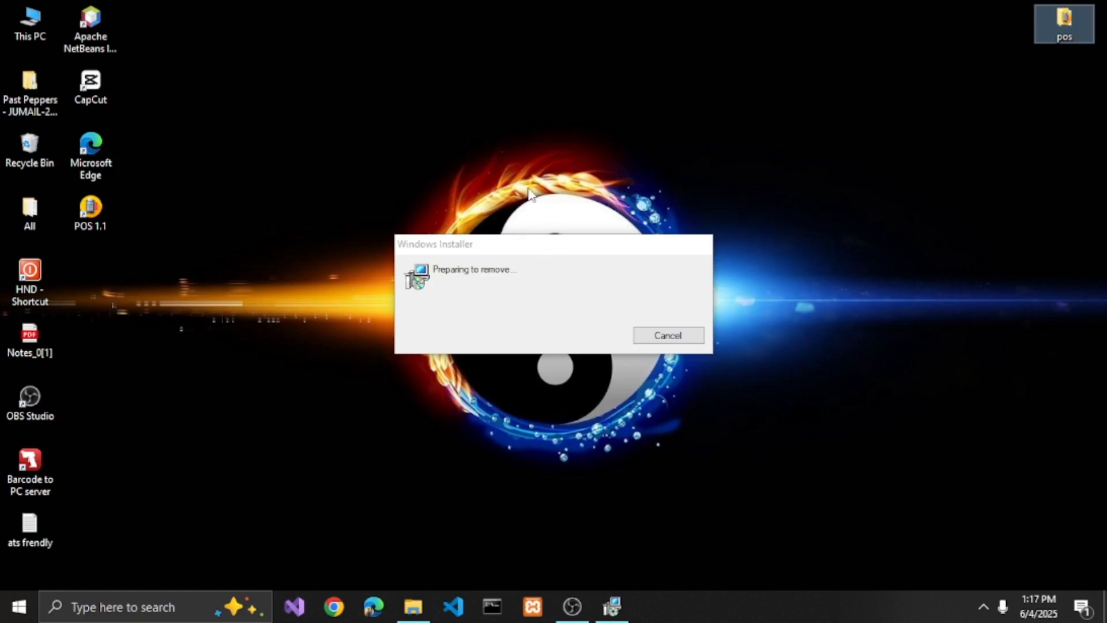
- Paste the Setup1 folder into the POS folder inside the desktop's pos folder
right_click(535, 45)
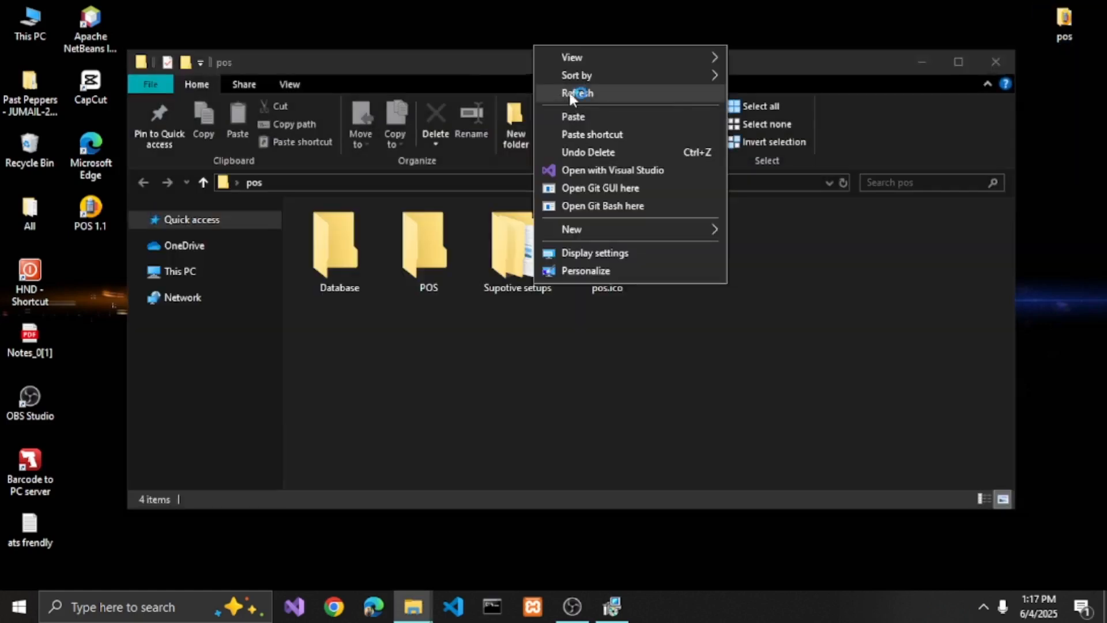
left_click(570, 92)
double_click(424, 275)
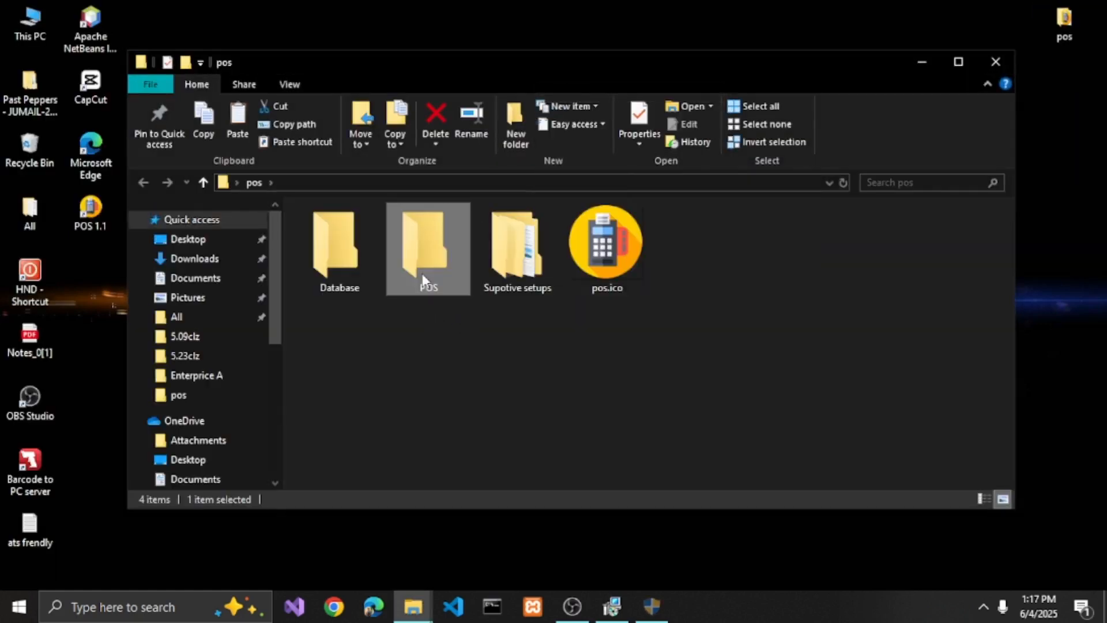
right_click(366, 244)
left_click(408, 354)
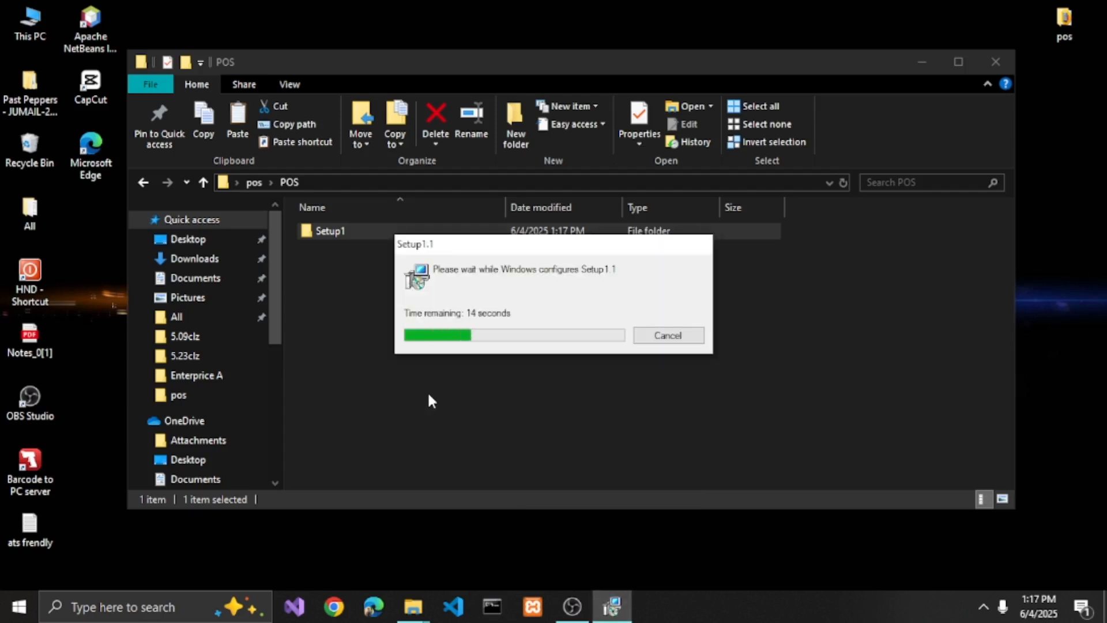
- Refresh the desktop and open the Debug folder inside the copied Setup1 folder
right_click(320, 2)
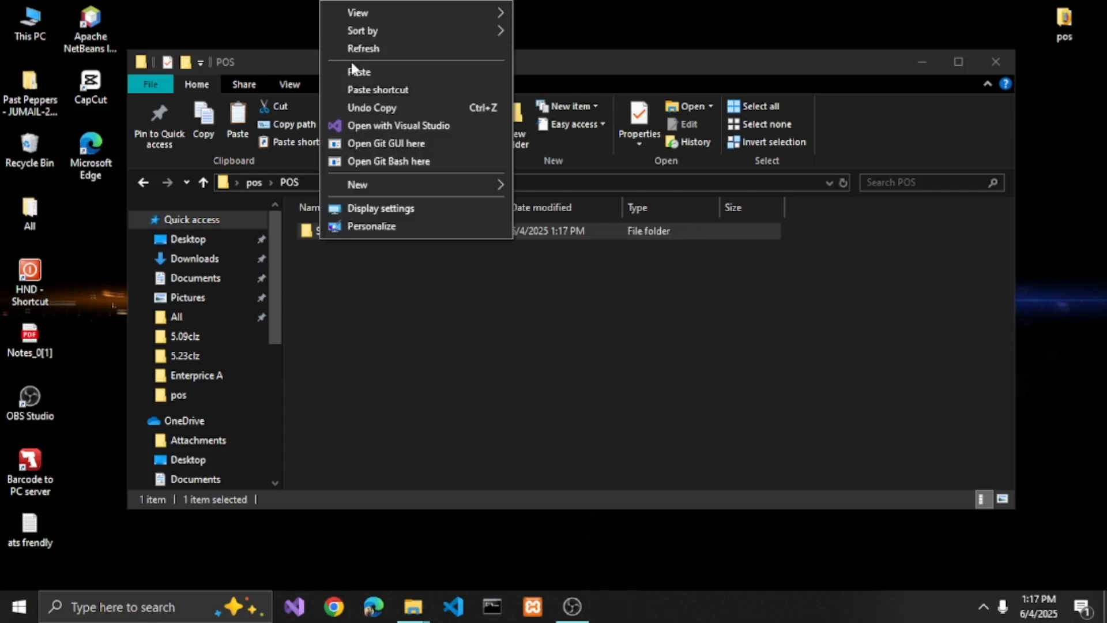
left_click(351, 50)
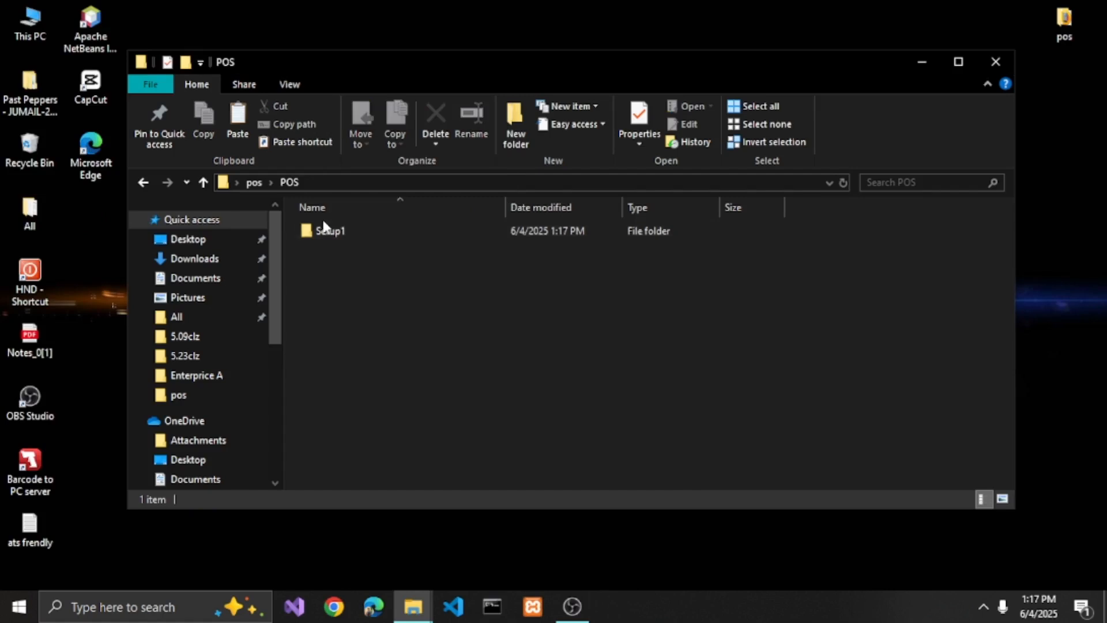
left_click(328, 231)
double_click(329, 232)
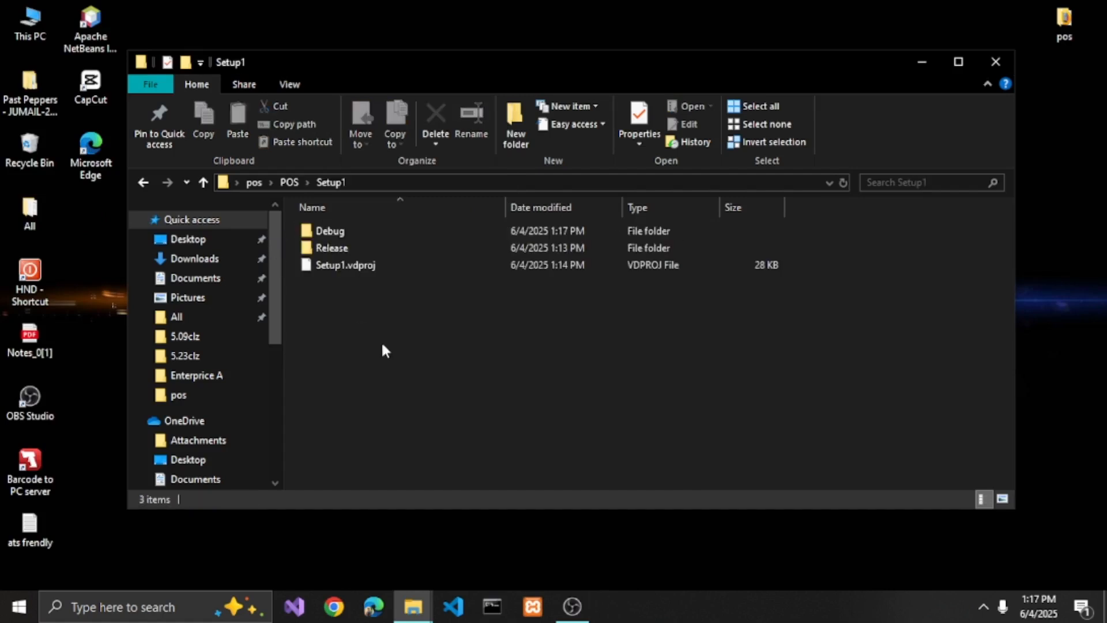
double_click(334, 230)
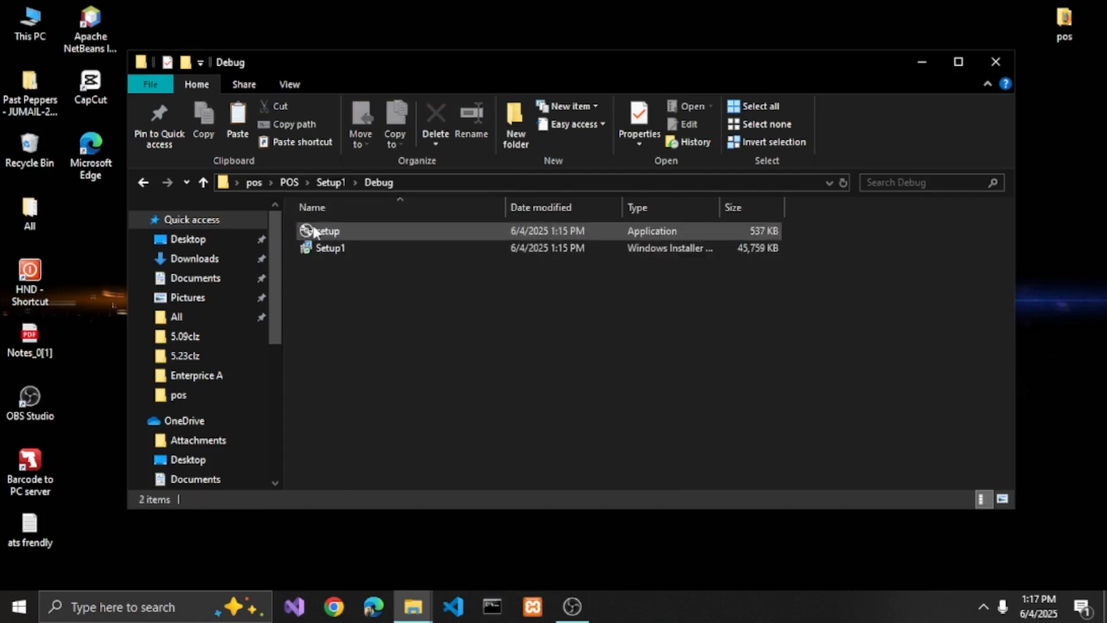
- Install the Setup1 Windows Installer package for everyone in the default folder, then close the installer and the Debug folder window
double_click(333, 247)
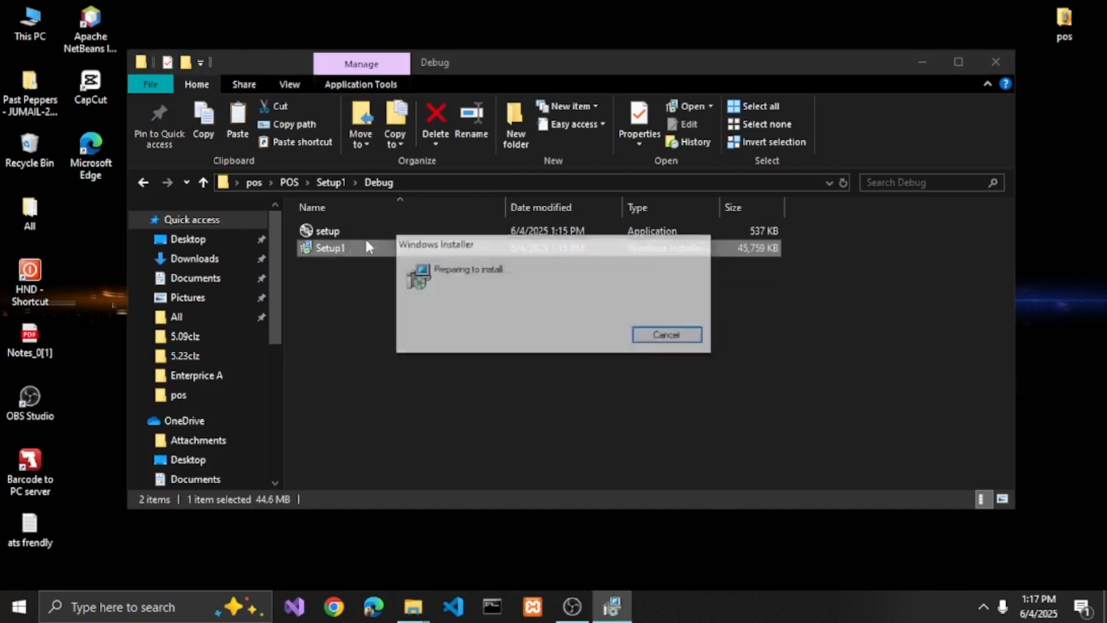
left_click(623, 444)
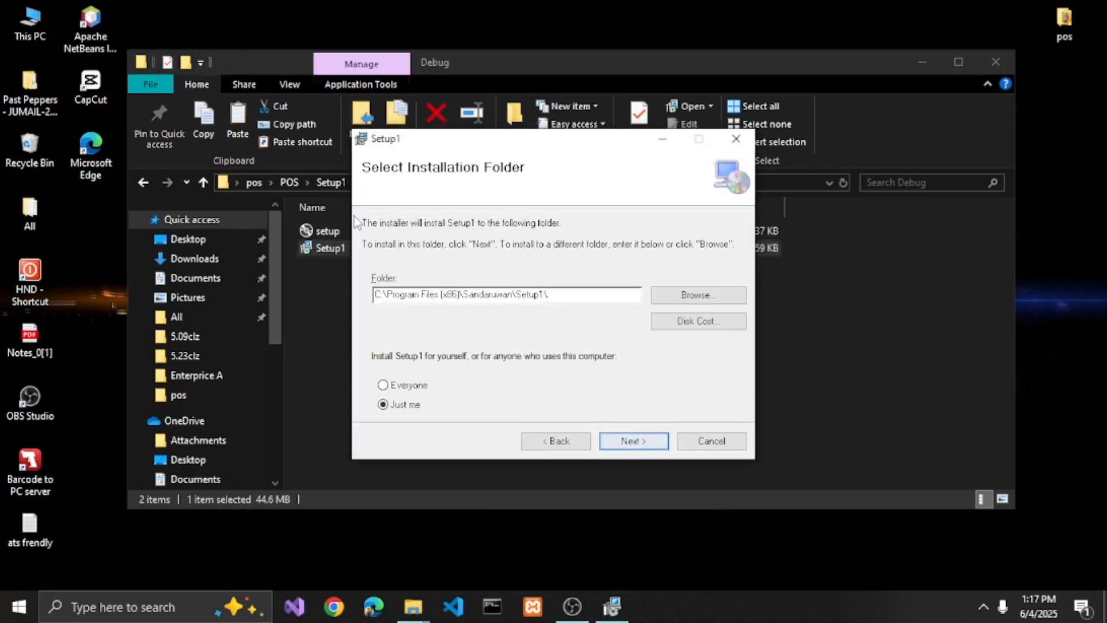
left_click(408, 384)
left_click(632, 441)
left_click(632, 438)
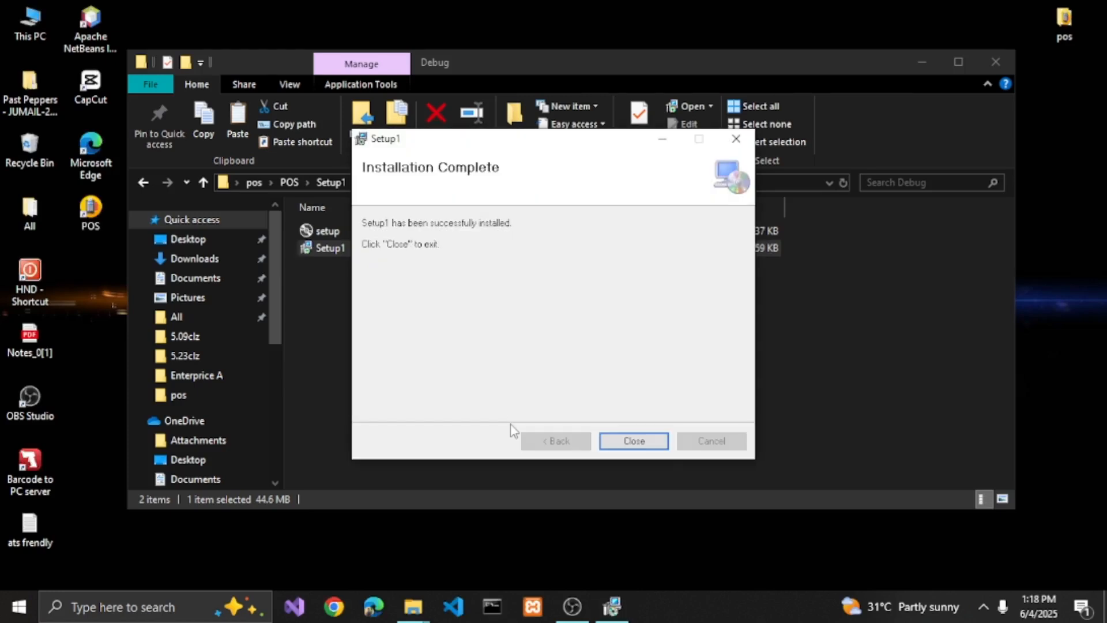
left_click(639, 442)
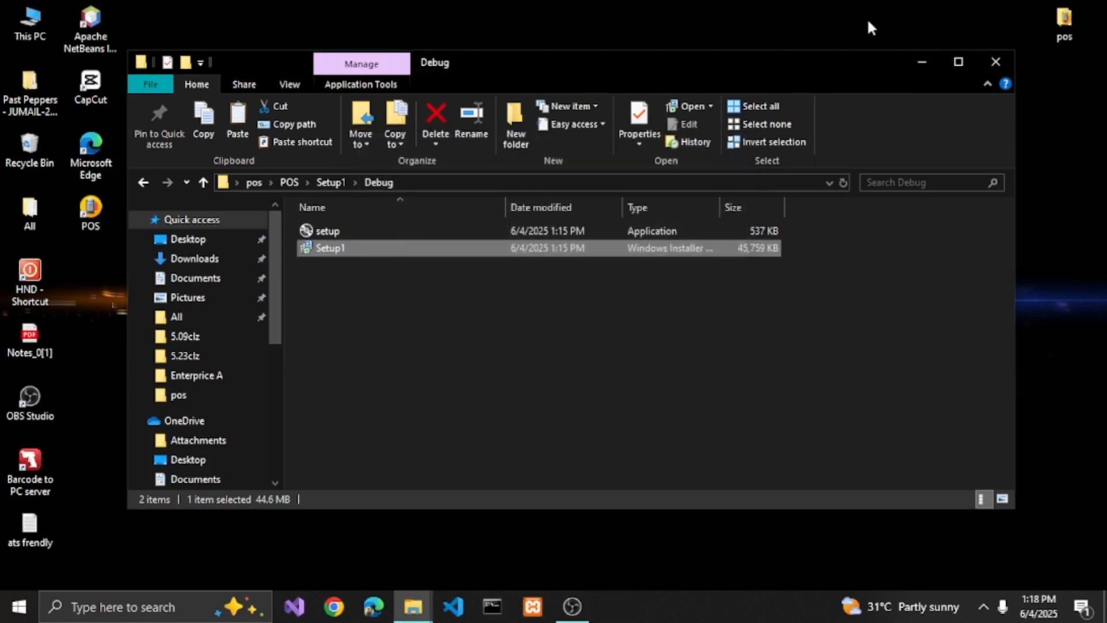
left_click(997, 62)
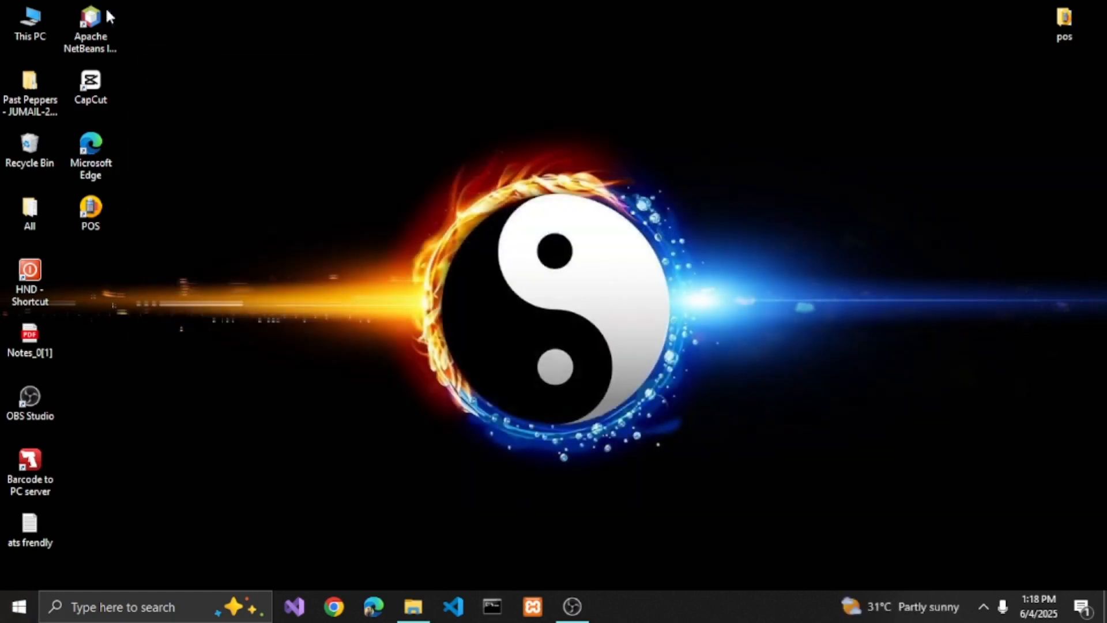
- Refresh the desktop, launch the installed POS application from its shortcut and log in as admin
right_click(183, 11)
left_click(220, 59)
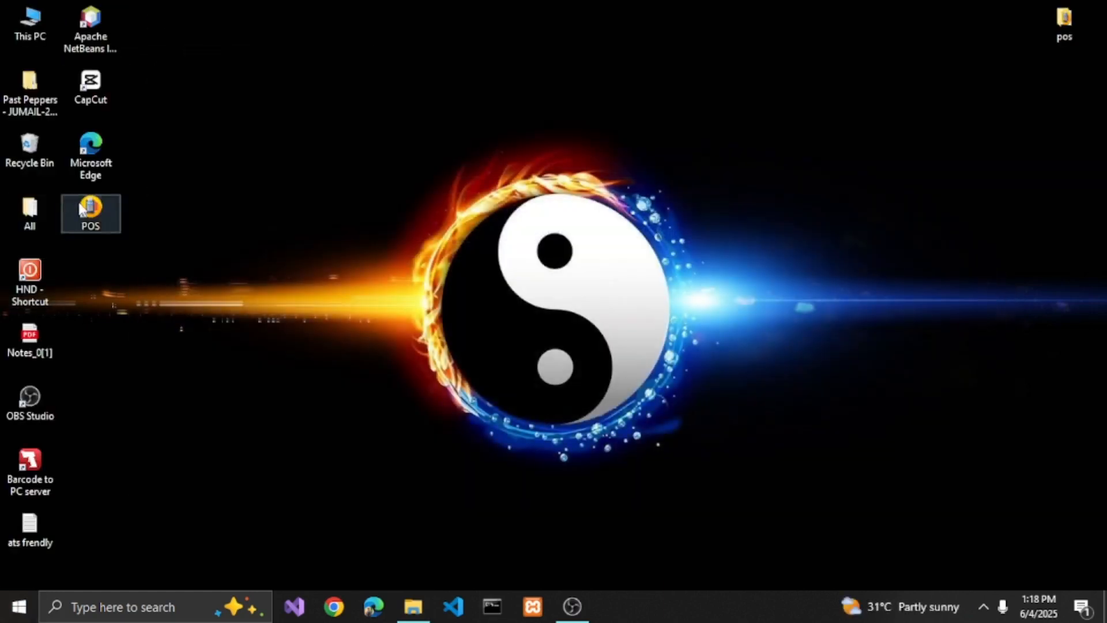
double_click(83, 209)
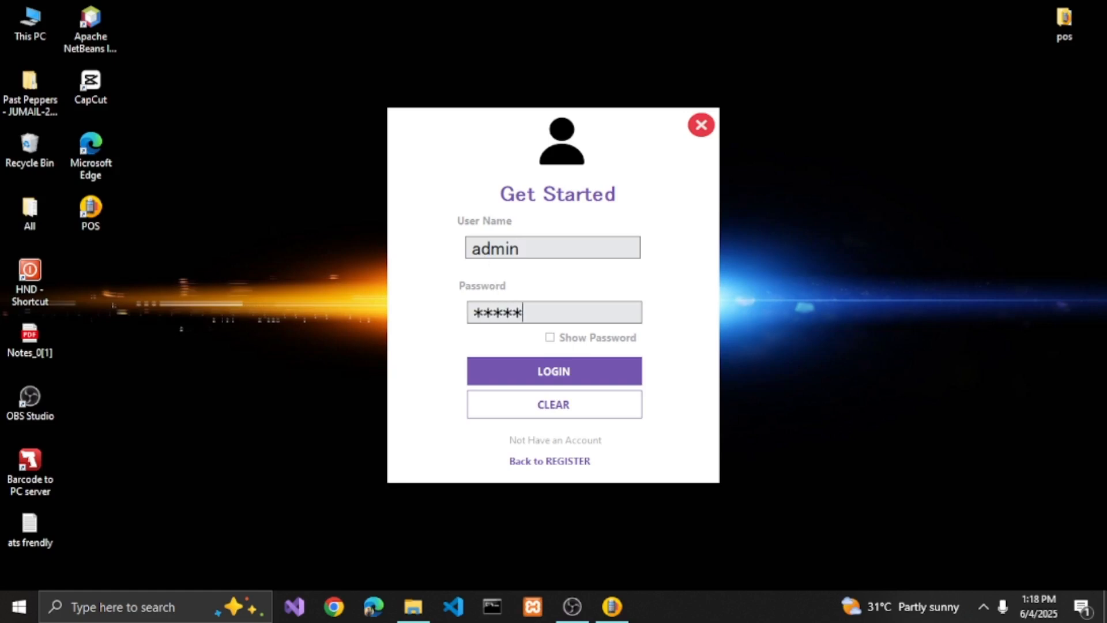
left_click(587, 376)
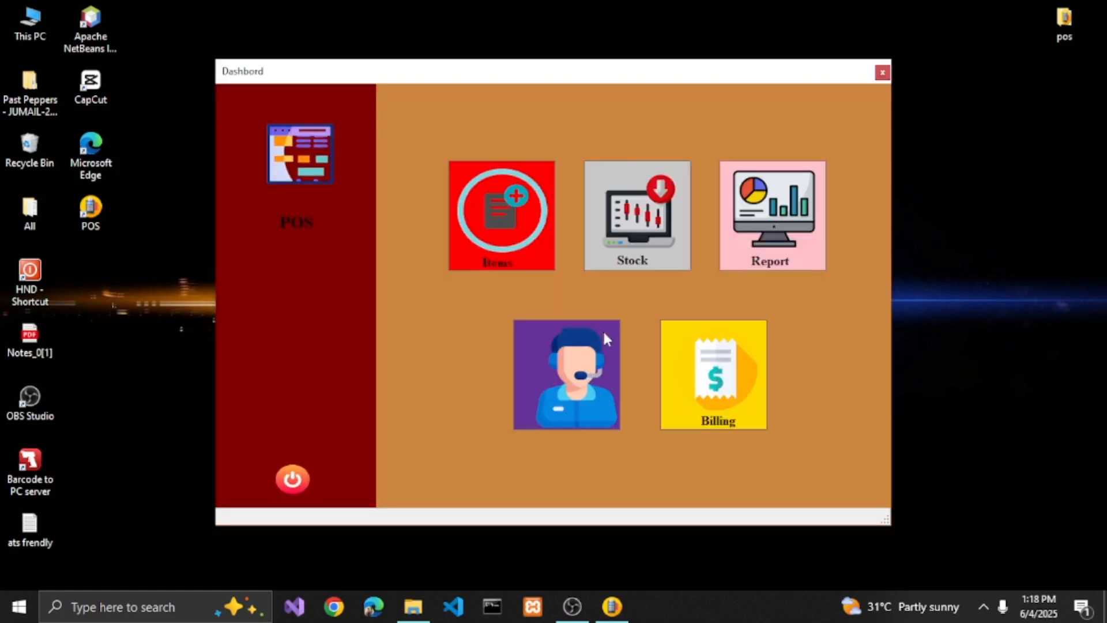
- Examine the Items, Stock, Report and Support pages of the installed application from its dashboard
left_click(470, 214)
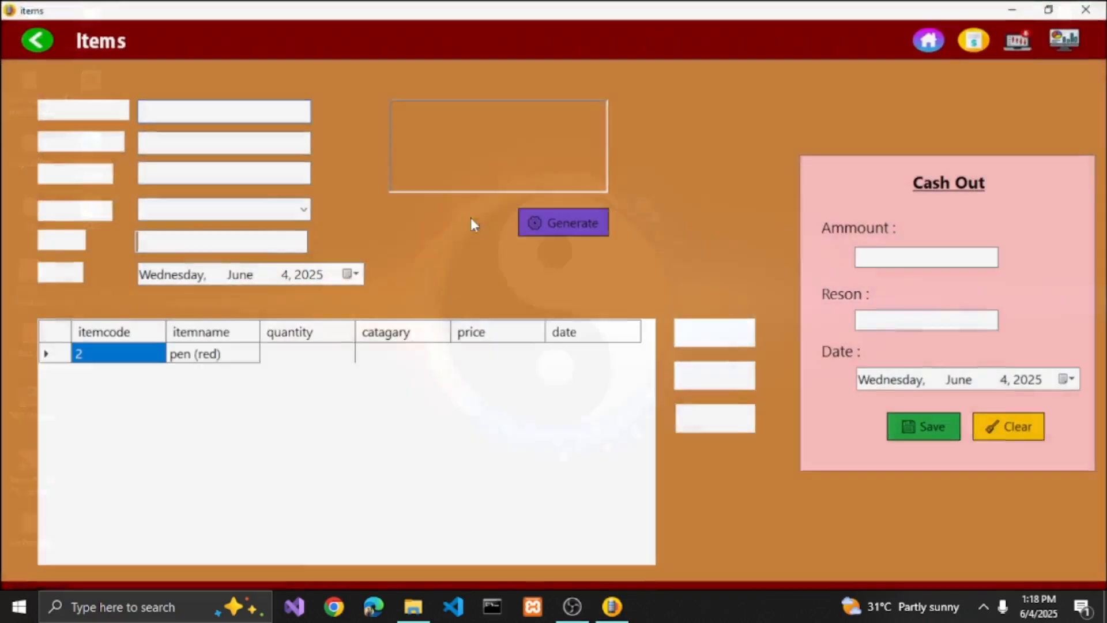
left_click(34, 41)
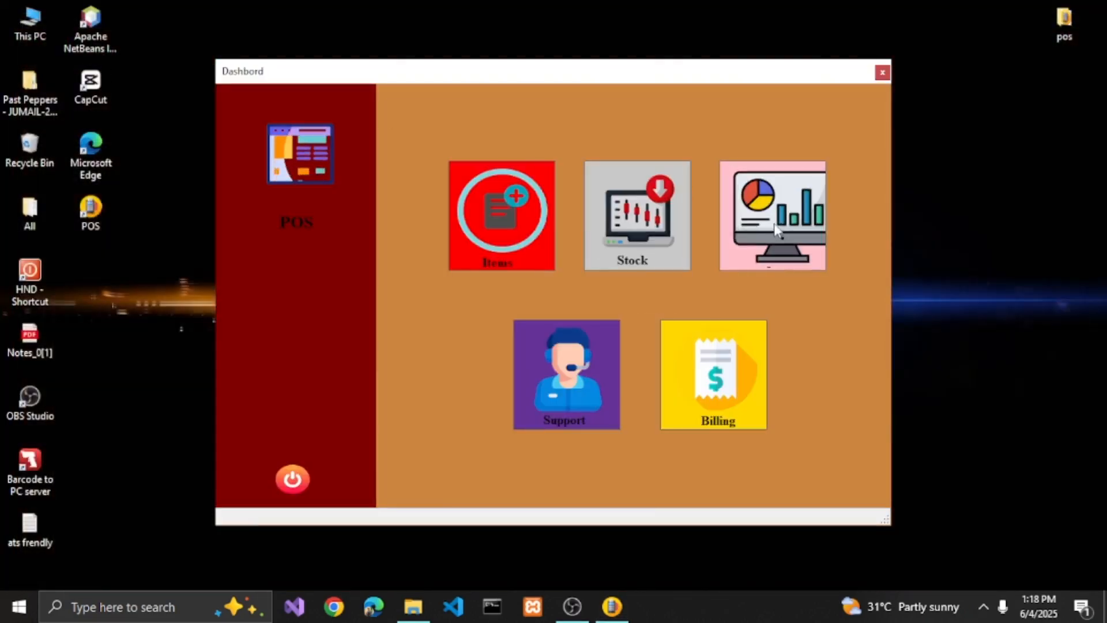
left_click(638, 214)
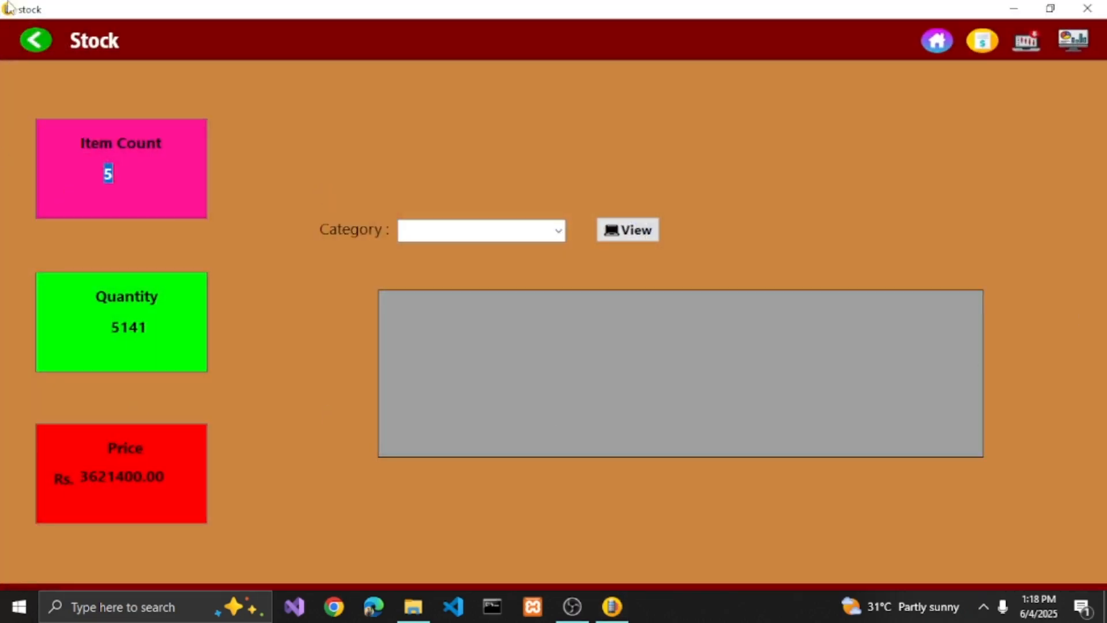
left_click(39, 45)
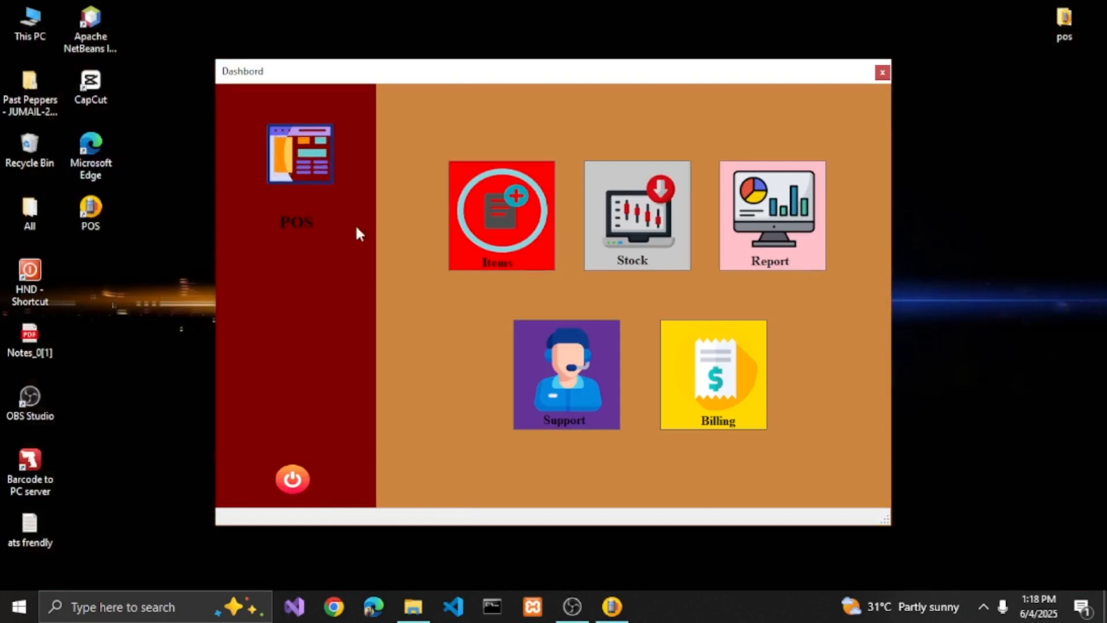
left_click(771, 216)
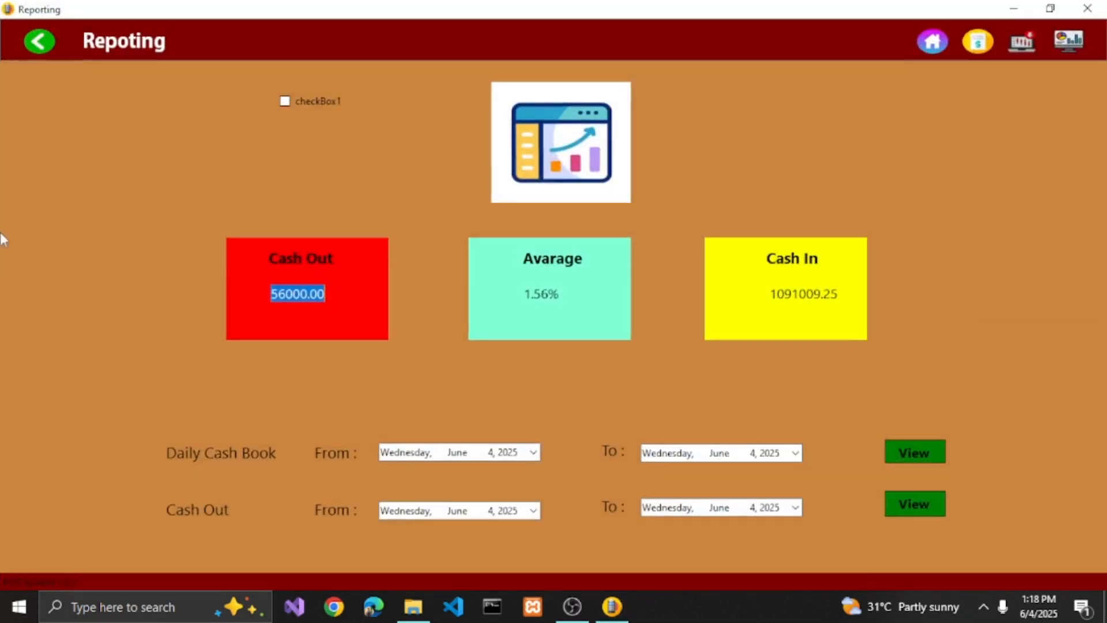
left_click(39, 41)
left_click(544, 358)
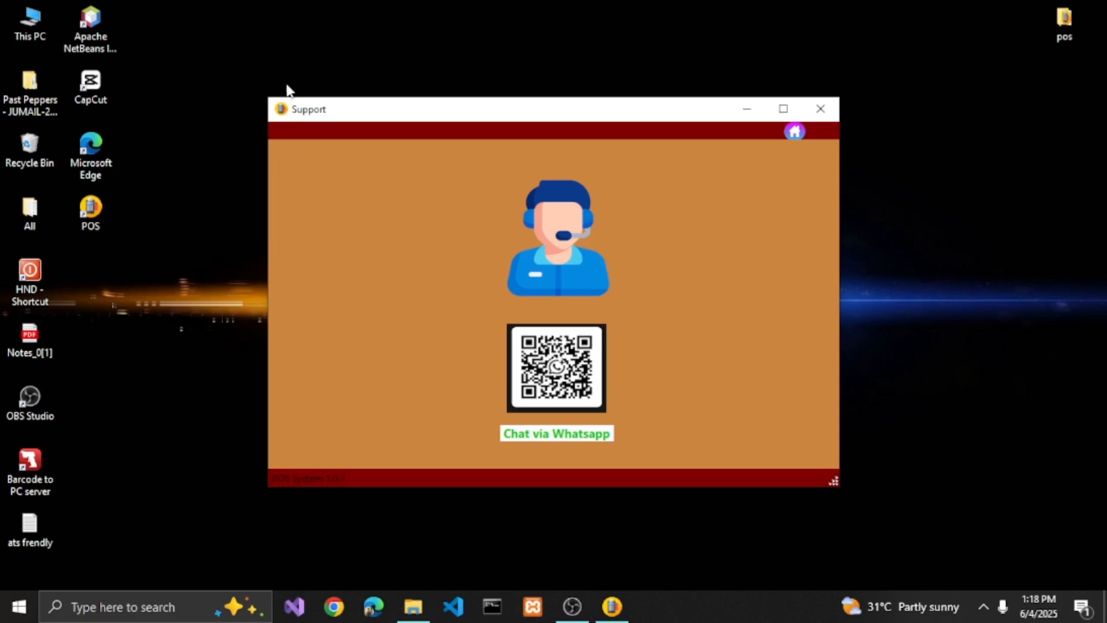